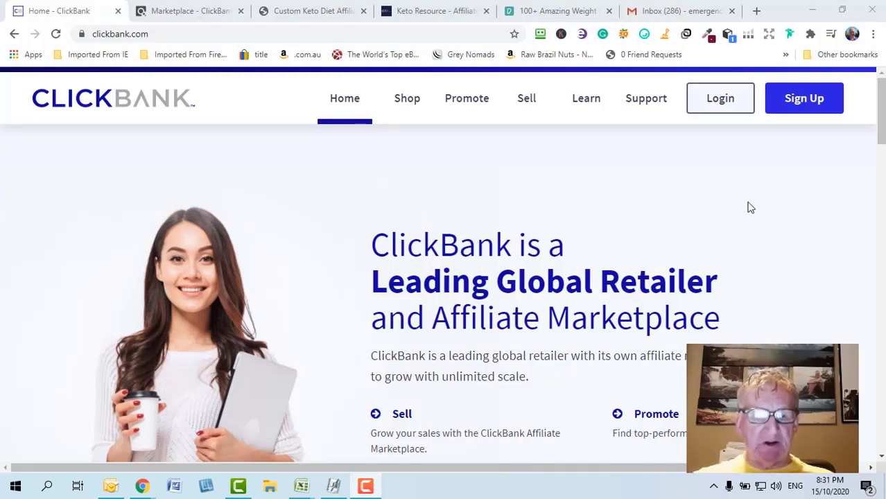
Step: Examine the Empowering Entrepreneurs figures and the Become an Affiliate section on the ClickBank home page
{"action": "scroll", "coordinate": [701, 222], "scroll_direction": "down", "scroll_amount": 6}
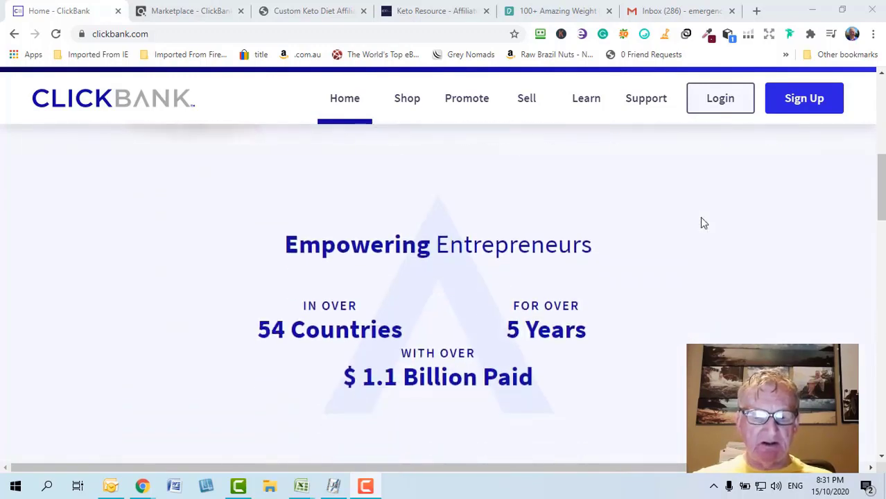
{"action": "scroll", "coordinate": [701, 222], "scroll_direction": "down", "scroll_amount": 2}
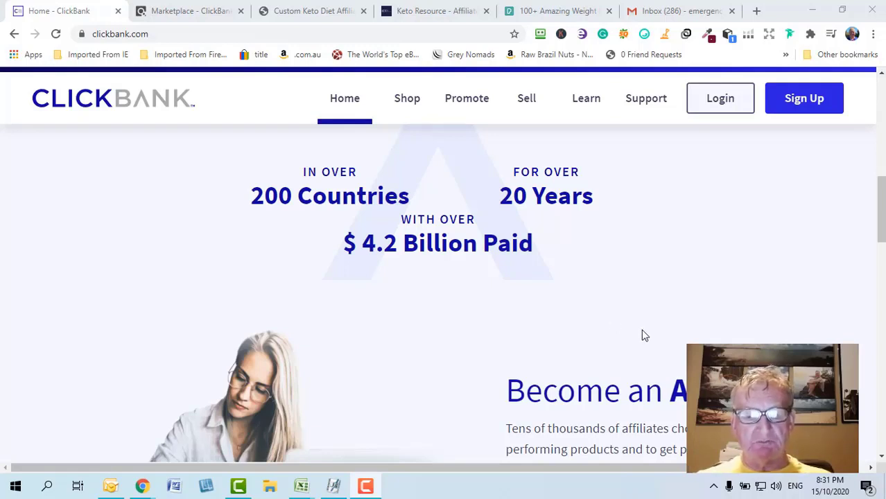
{"action": "scroll", "coordinate": [643, 336], "scroll_direction": "up", "scroll_amount": 1}
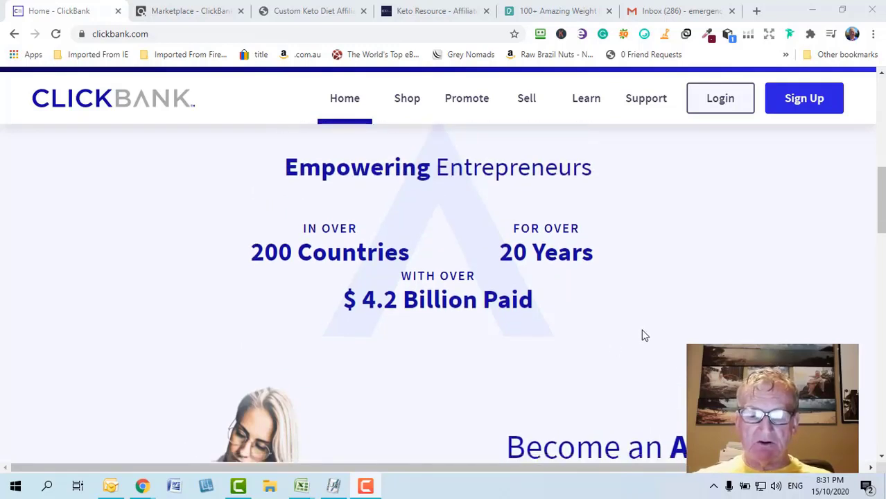
{"action": "scroll", "coordinate": [643, 336], "scroll_direction": "down", "scroll_amount": 2}
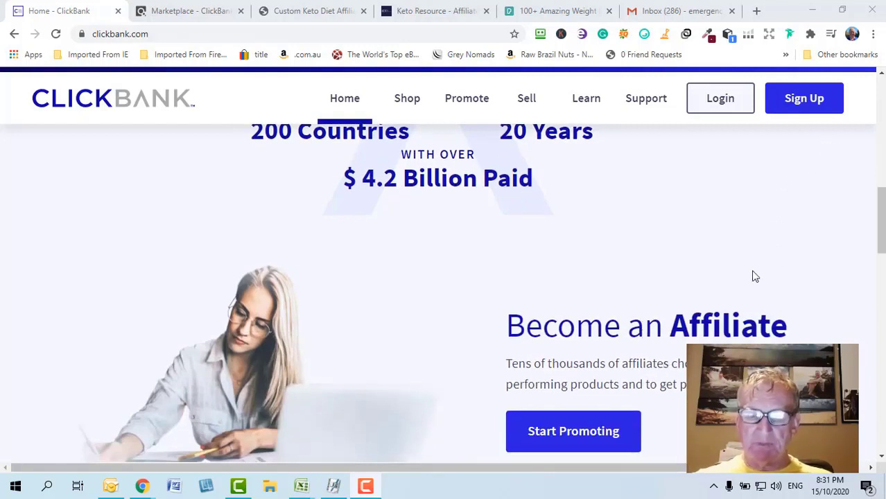
{"action": "scroll", "coordinate": [713, 316], "scroll_direction": "up", "scroll_amount": 3}
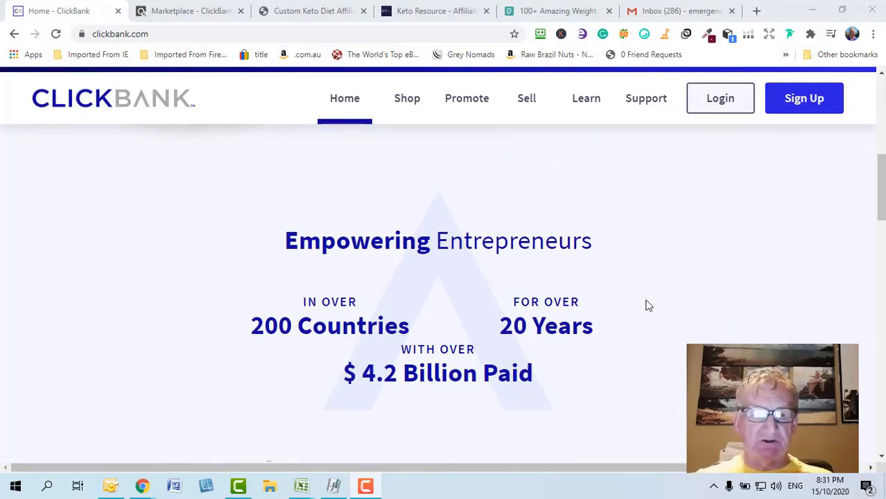
Step: Switch to the ClickBank Marketplace results and review the product offers and their stats down to Custom Keto Diet
{"action": "left_click", "coordinate": [170, 12]}
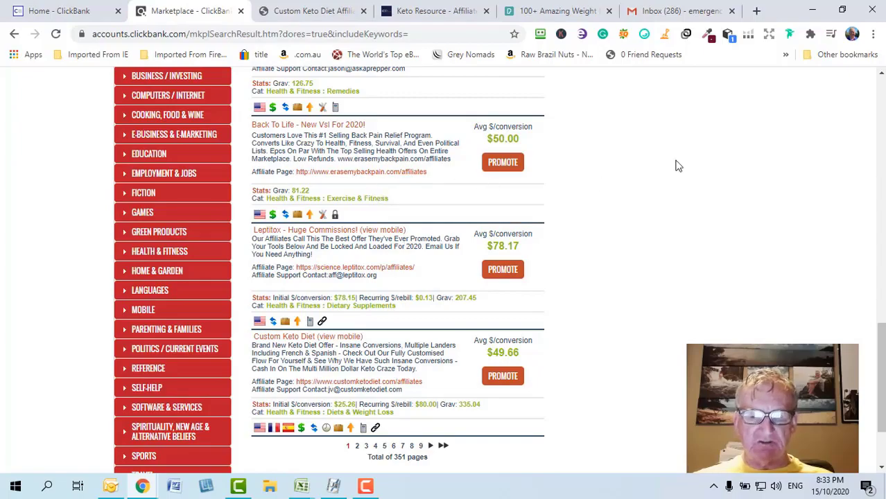
{"action": "scroll", "coordinate": [680, 161], "scroll_direction": "up", "scroll_amount": 2}
{"action": "scroll", "coordinate": [680, 161], "scroll_direction": "up", "scroll_amount": 12}
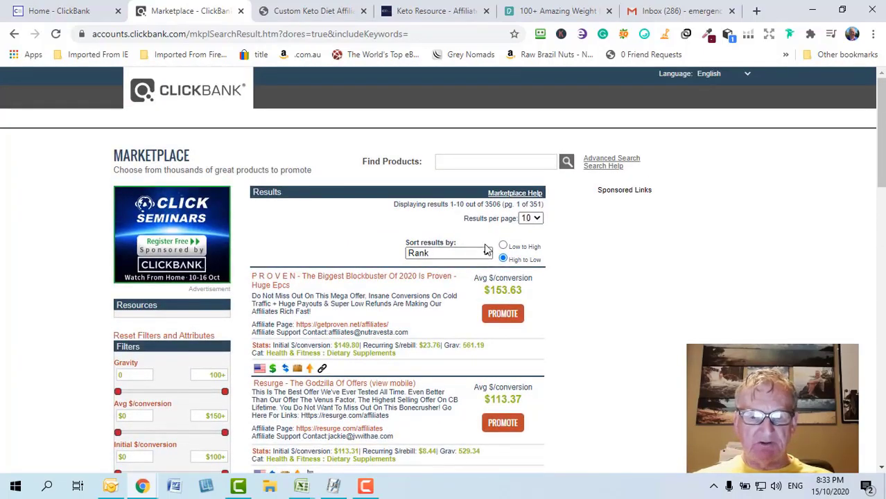
{"action": "scroll", "coordinate": [488, 250], "scroll_direction": "down", "scroll_amount": 1}
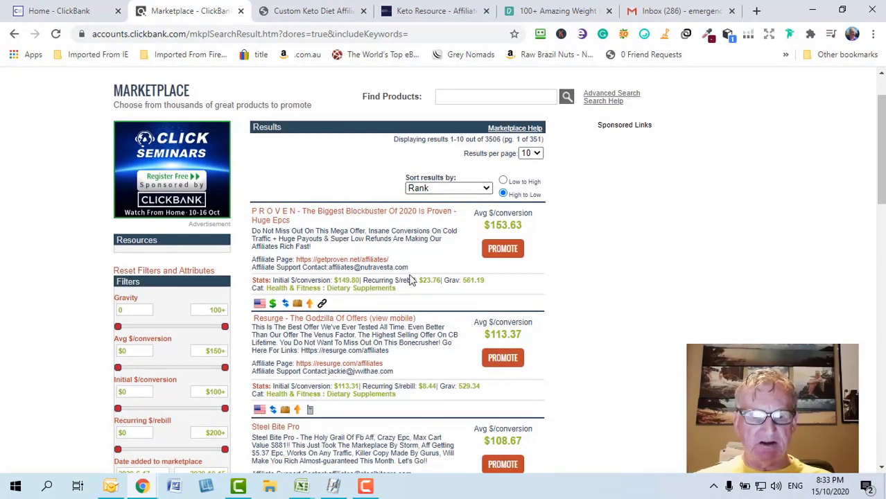
{"action": "scroll", "coordinate": [413, 281], "scroll_direction": "down", "scroll_amount": 4}
{"action": "scroll", "coordinate": [416, 292], "scroll_direction": "down", "scroll_amount": 9}
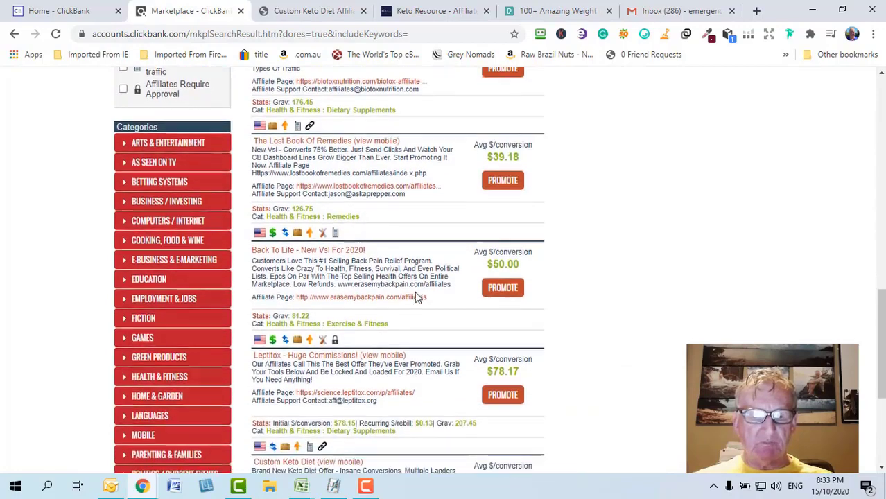
{"action": "scroll", "coordinate": [415, 298], "scroll_direction": "down", "scroll_amount": 2}
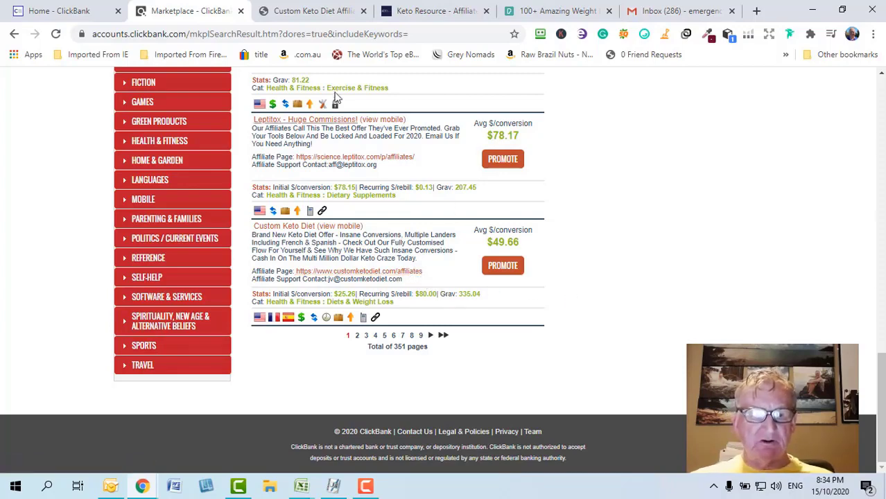
Step: Switch to the Custom Keto Diet affiliate resources page and read its welcome text
{"action": "left_click", "coordinate": [314, 12]}
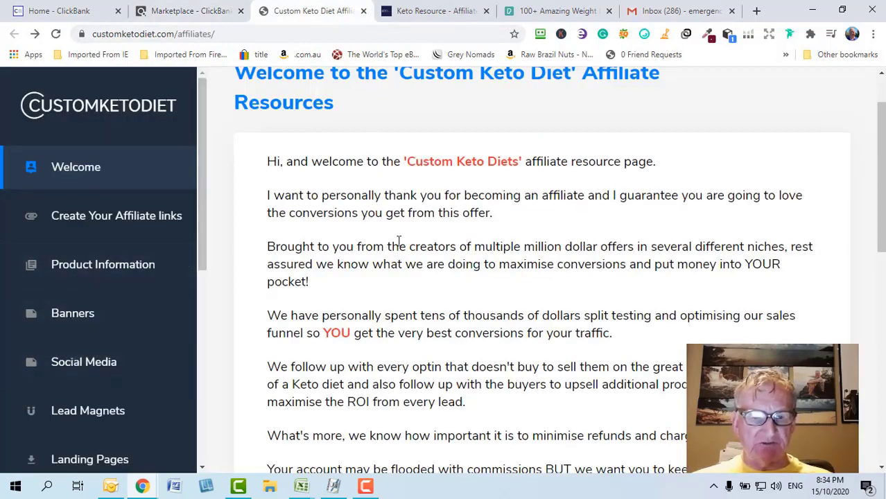
{"action": "scroll", "coordinate": [402, 241], "scroll_direction": "up", "scroll_amount": 2}
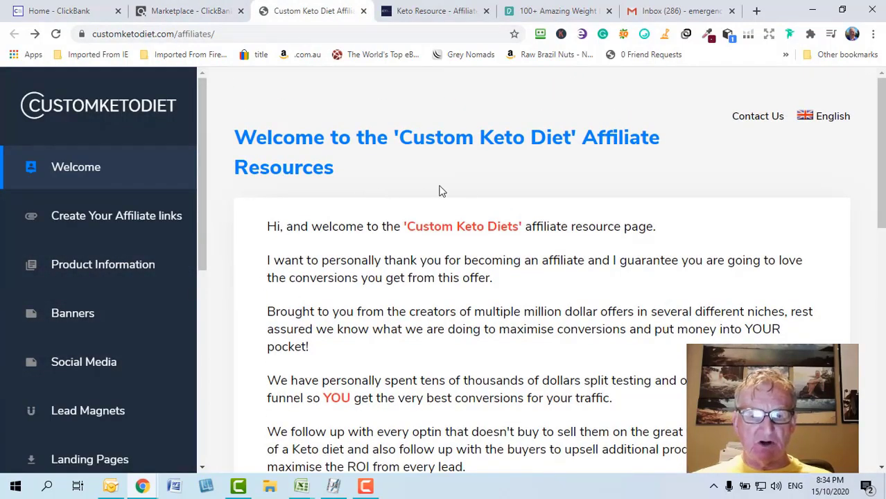
{"action": "scroll", "coordinate": [585, 191], "scroll_direction": "down", "scroll_amount": 2}
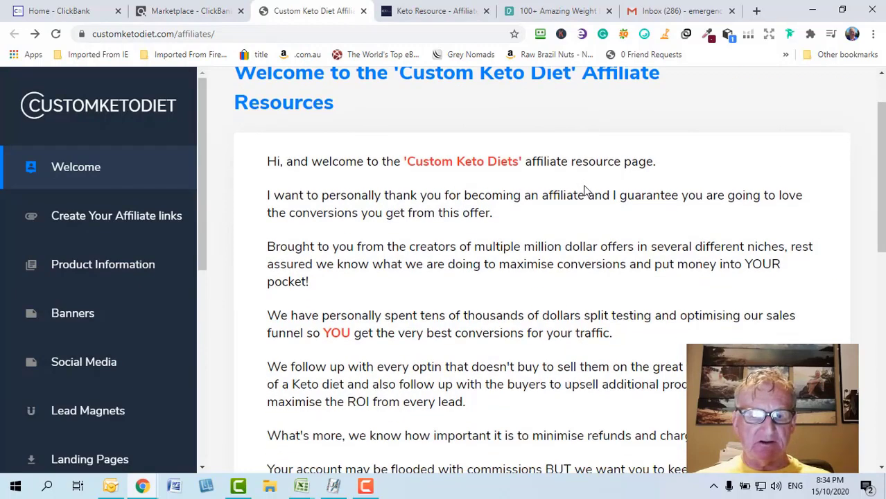
{"action": "scroll", "coordinate": [585, 192], "scroll_direction": "down", "scroll_amount": 2}
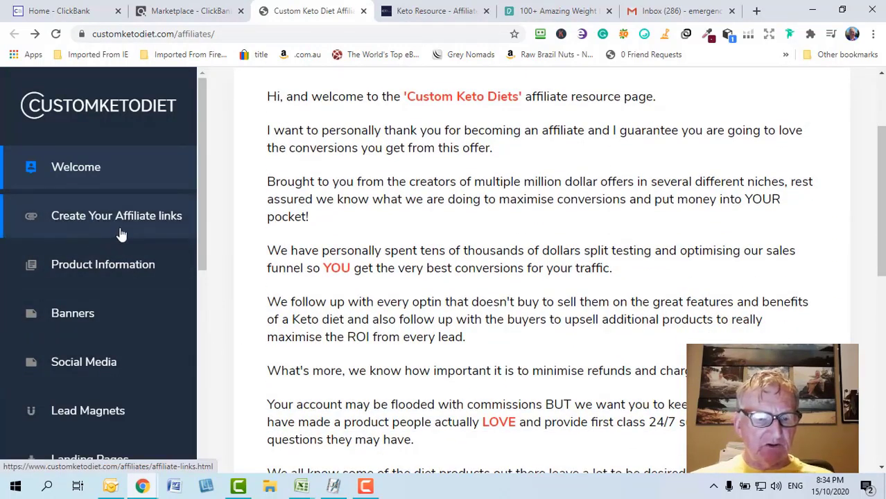
Step: Browse the available affiliate resources, view the Lead Magnets page and return to the welcome page
{"action": "scroll", "coordinate": [144, 260], "scroll_direction": "down", "scroll_amount": 2}
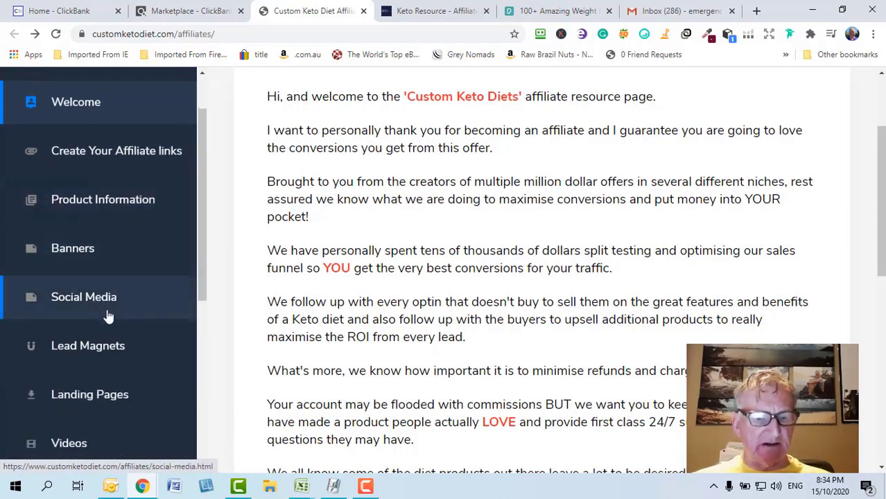
{"action": "scroll", "coordinate": [104, 344], "scroll_direction": "down", "scroll_amount": 2}
{"action": "scroll", "coordinate": [108, 335], "scroll_direction": "down", "scroll_amount": 2}
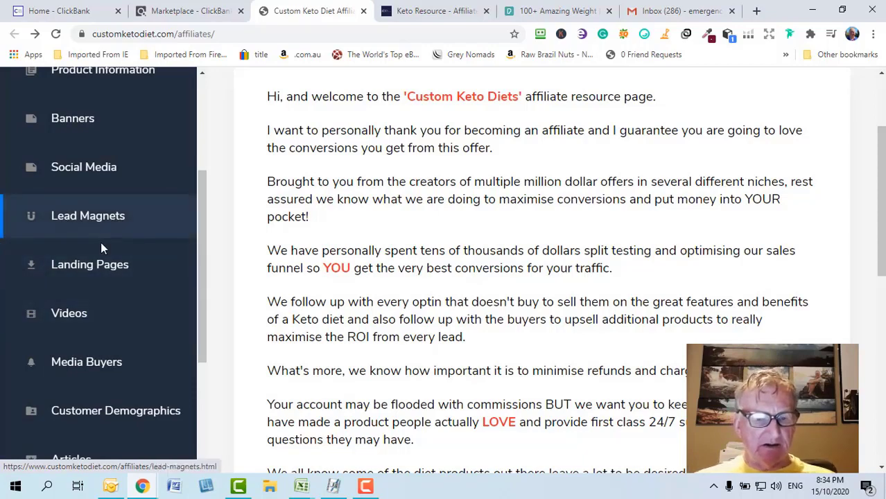
{"action": "left_click", "coordinate": [105, 221]}
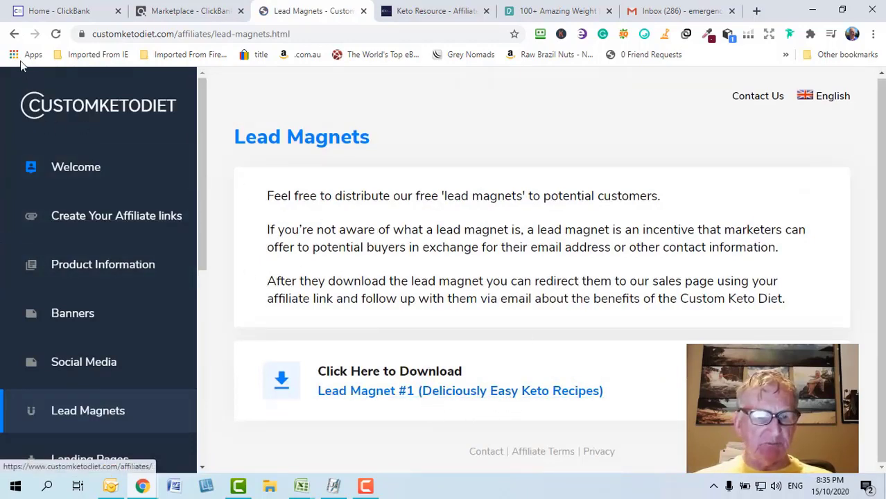
{"action": "left_click", "coordinate": [12, 35]}
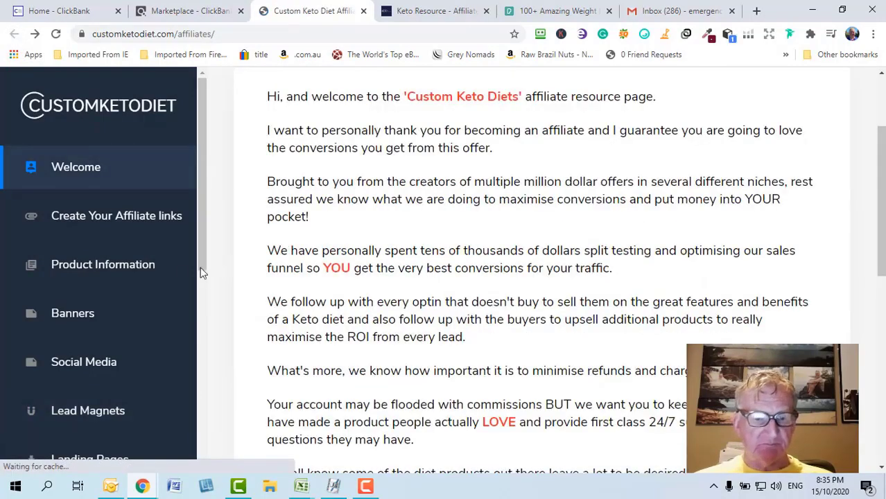
Step: Open the Customer Demographics resource and examine its gender, ages and countries sections
{"action": "scroll", "coordinate": [116, 293], "scroll_direction": "down", "scroll_amount": 3}
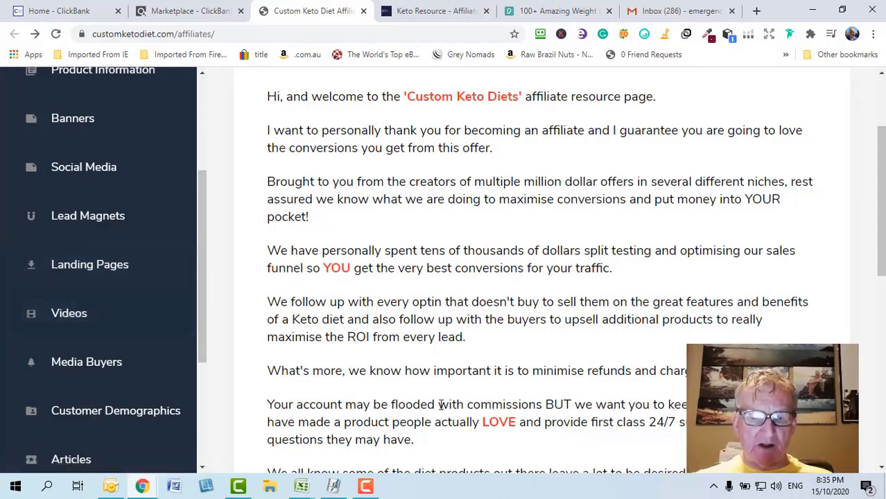
{"action": "scroll", "coordinate": [419, 415], "scroll_direction": "down", "scroll_amount": 1}
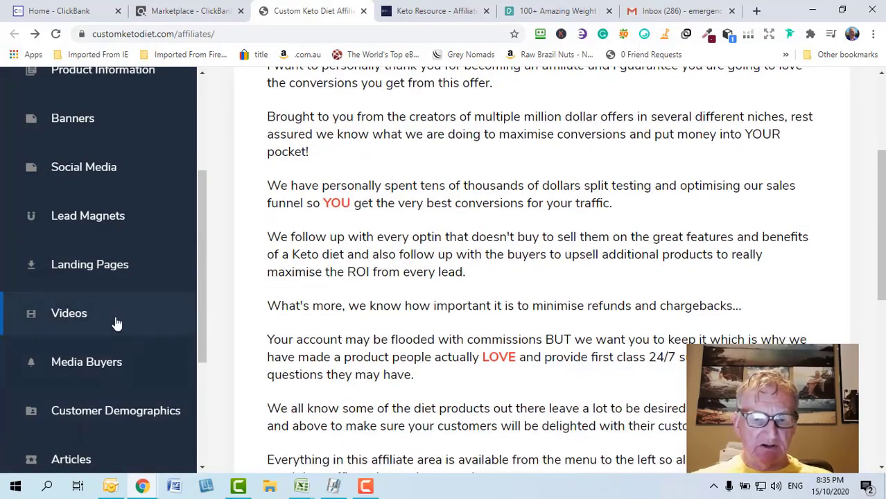
{"action": "scroll", "coordinate": [236, 279], "scroll_direction": "down", "scroll_amount": 1}
{"action": "scroll", "coordinate": [123, 342], "scroll_direction": "down", "scroll_amount": 2}
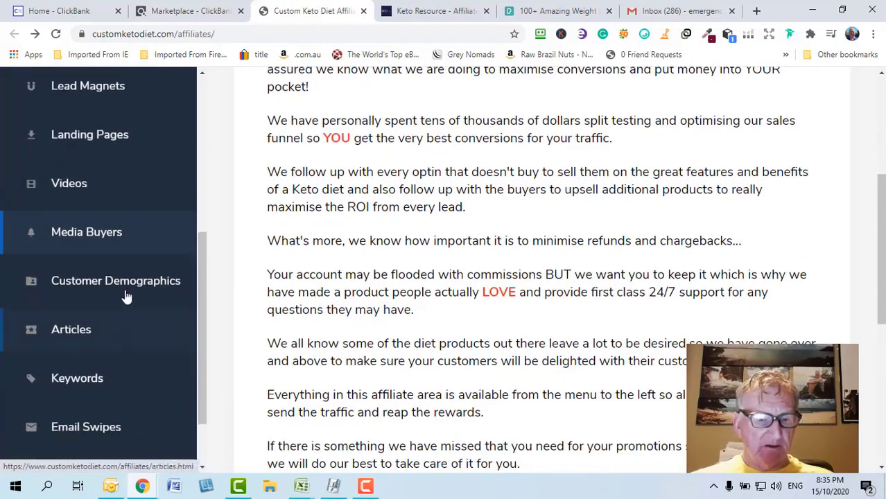
{"action": "left_click", "coordinate": [123, 284]}
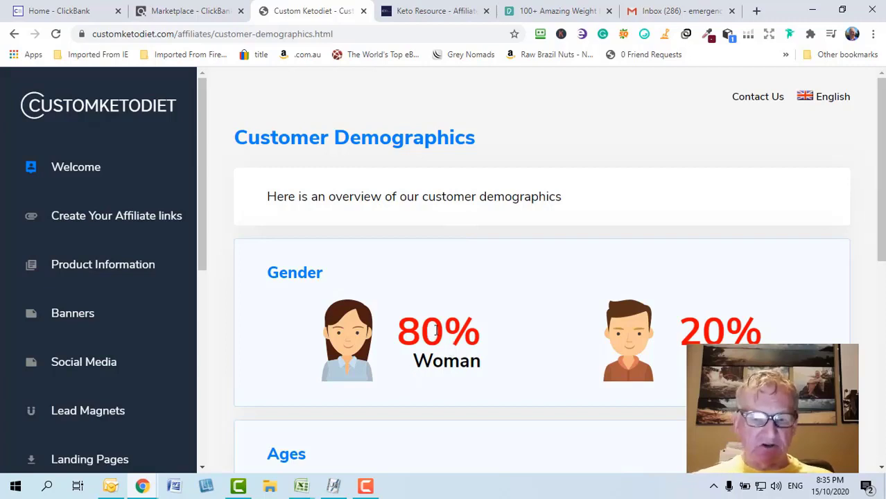
{"action": "scroll", "coordinate": [428, 329], "scroll_direction": "down", "scroll_amount": 1}
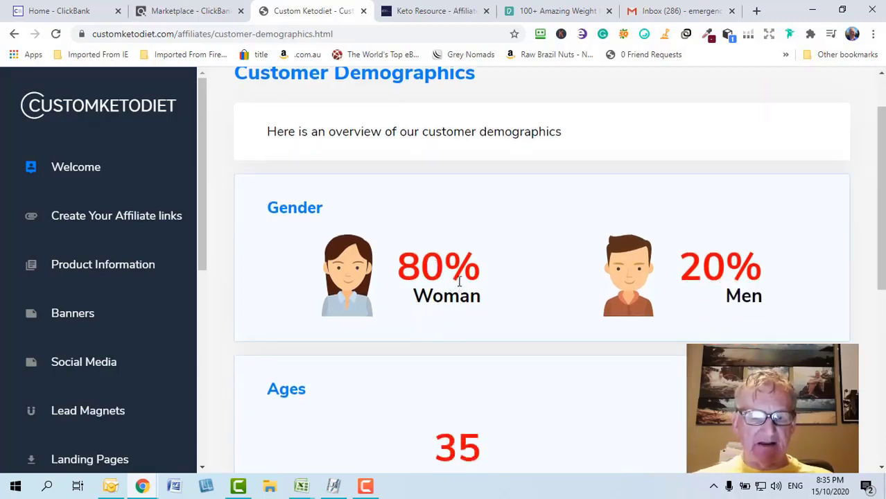
{"action": "scroll", "coordinate": [459, 282], "scroll_direction": "down", "scroll_amount": 1}
{"action": "scroll", "coordinate": [483, 341], "scroll_direction": "down", "scroll_amount": 1}
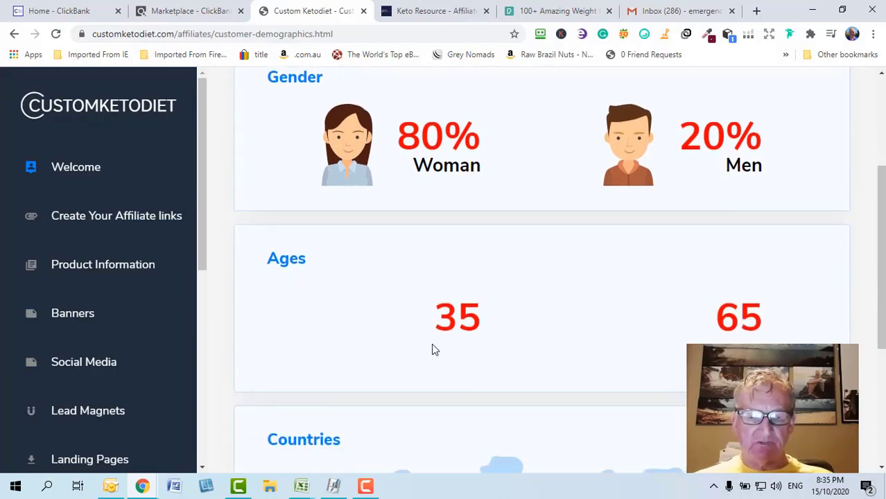
{"action": "scroll", "coordinate": [432, 345], "scroll_direction": "down", "scroll_amount": 3}
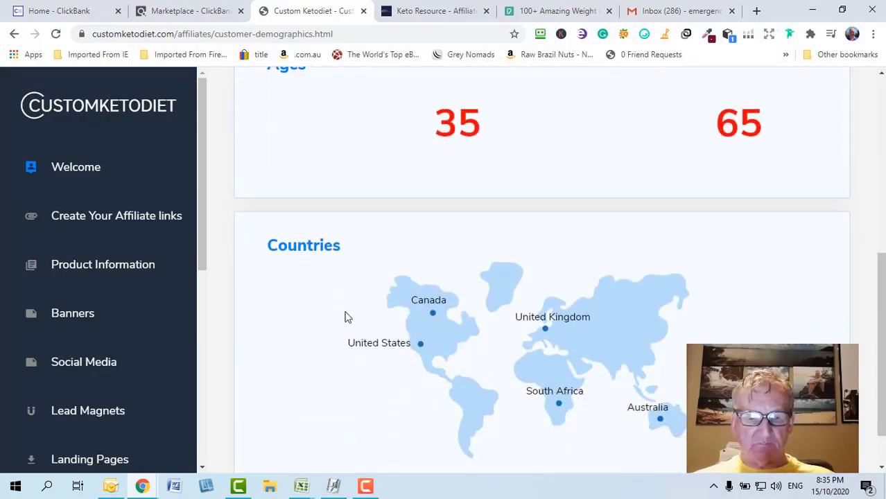
{"action": "scroll", "coordinate": [346, 317], "scroll_direction": "down", "scroll_amount": 1}
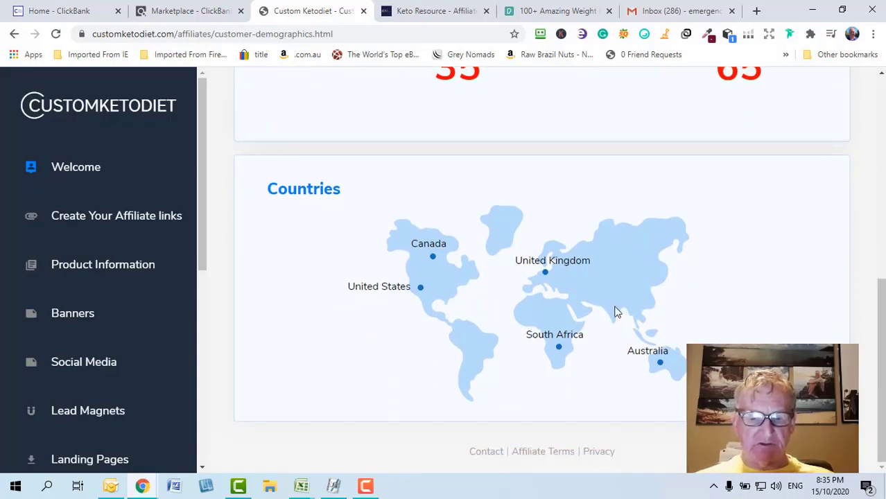
{"action": "scroll", "coordinate": [613, 310], "scroll_direction": "up", "scroll_amount": 4}
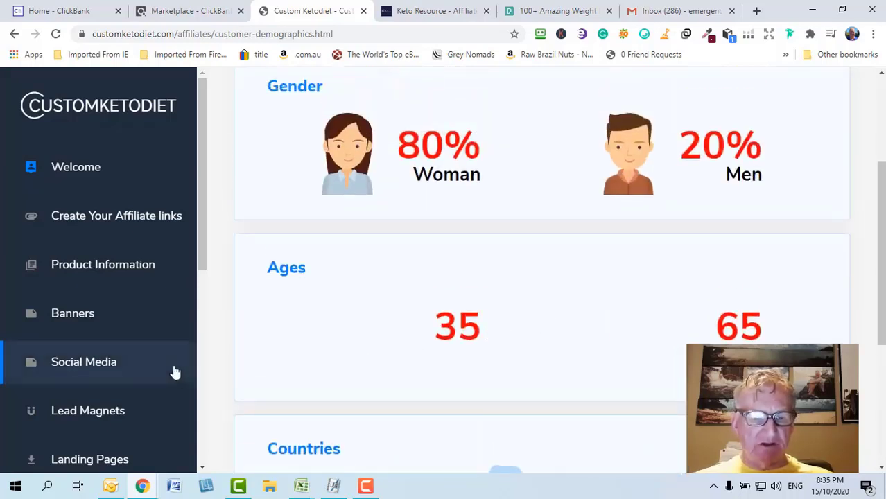
Step: Look through the other affiliate resource topics and go back to the welcome page
{"action": "scroll", "coordinate": [174, 372], "scroll_direction": "down", "scroll_amount": 2}
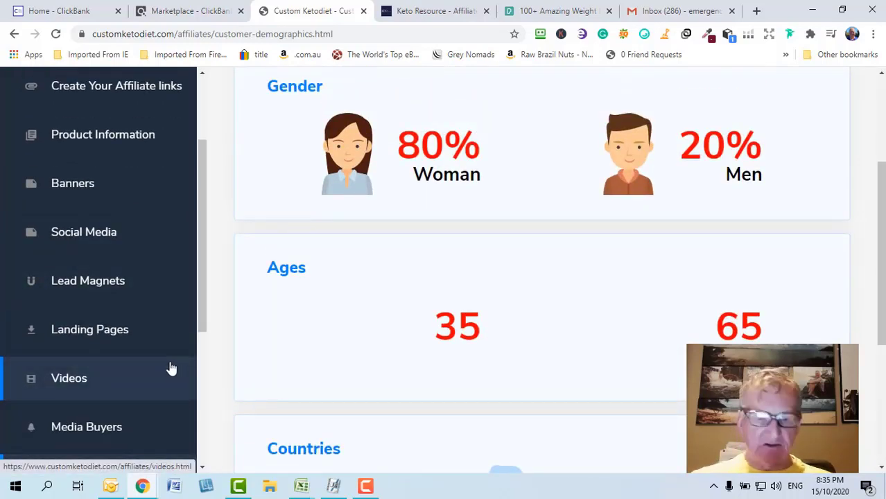
{"action": "scroll", "coordinate": [160, 388], "scroll_direction": "down", "scroll_amount": 1}
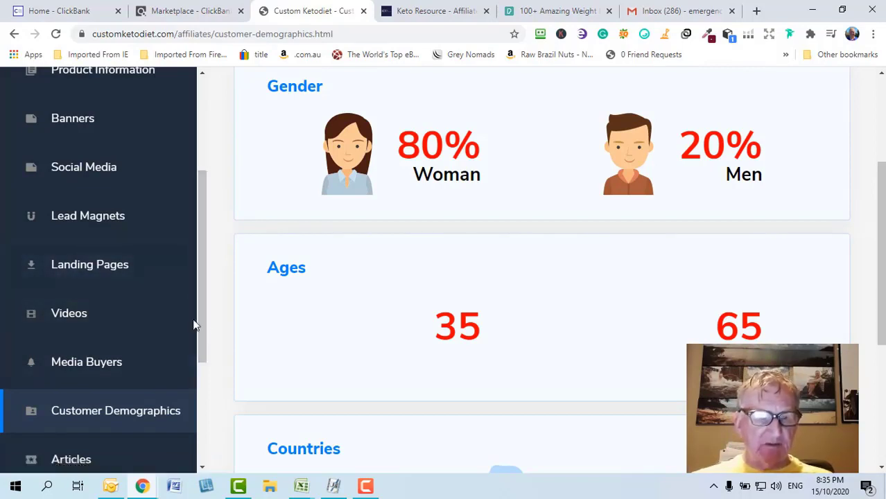
{"action": "left_click", "coordinate": [14, 34]}
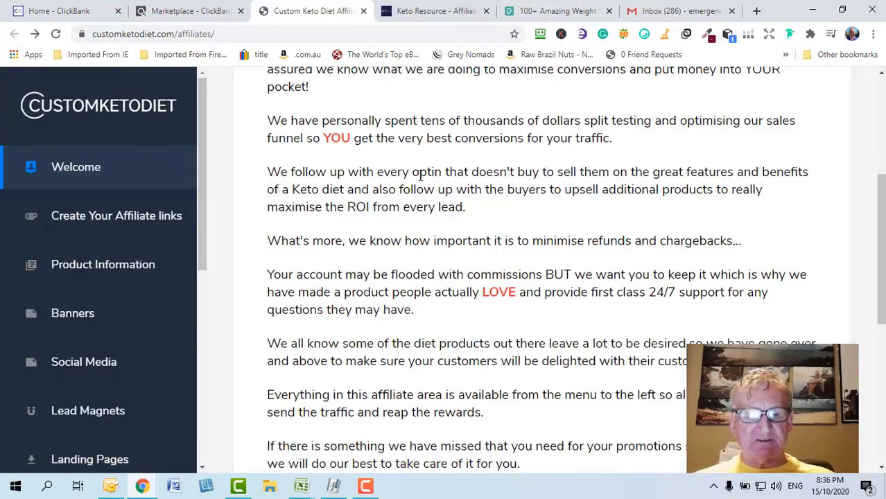
Step: Return to the ClickBank Marketplace and generate a HopLink for Custom Keto Diet with the account nickname and tracking ID "email"
{"action": "left_click", "coordinate": [173, 15]}
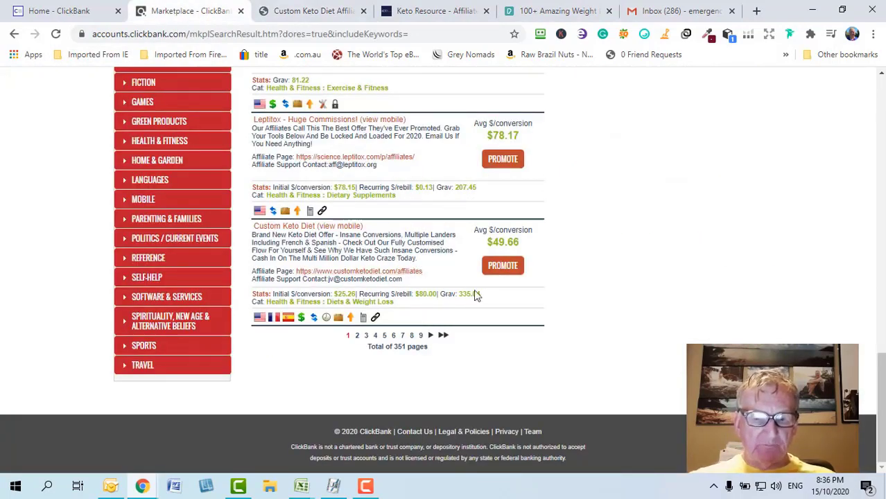
{"action": "left_click", "coordinate": [505, 274]}
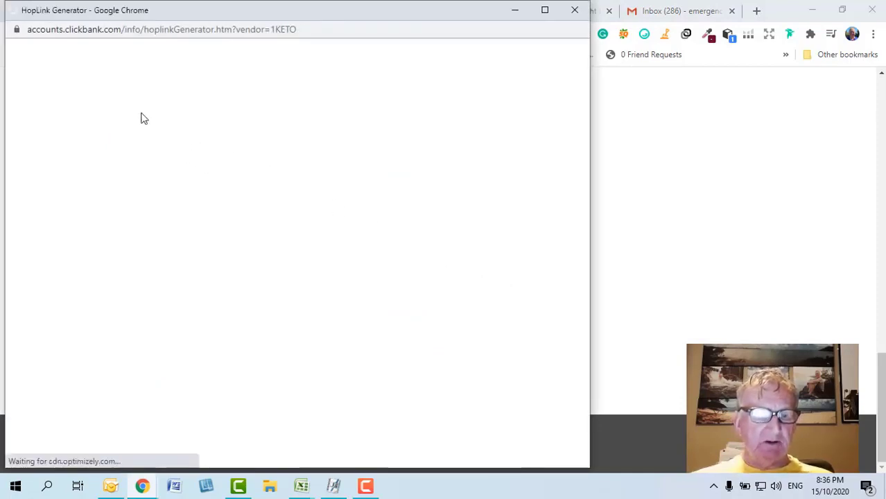
{"action": "left_click", "coordinate": [163, 133]}
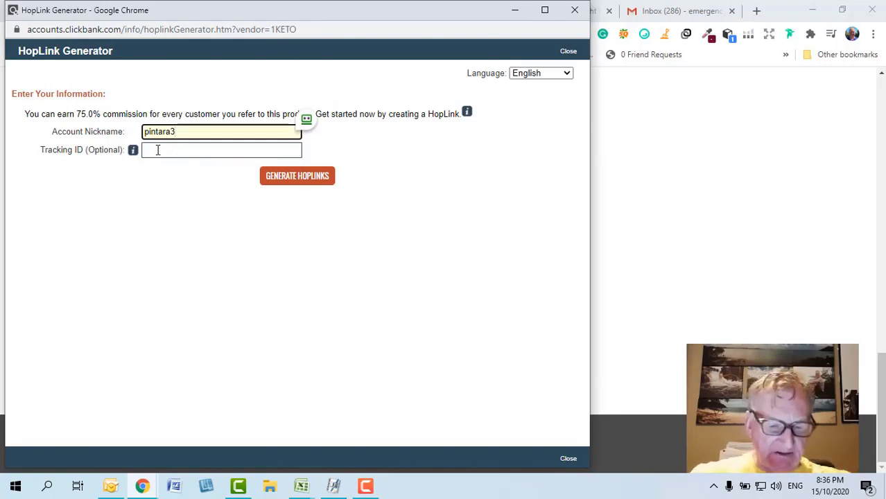
{"action": "type", "text": "e"}
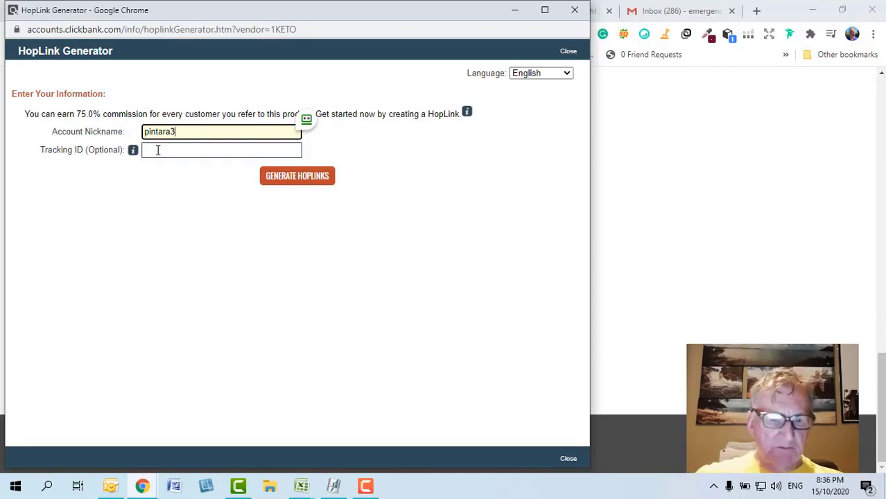
{"action": "left_click", "coordinate": [158, 149]}
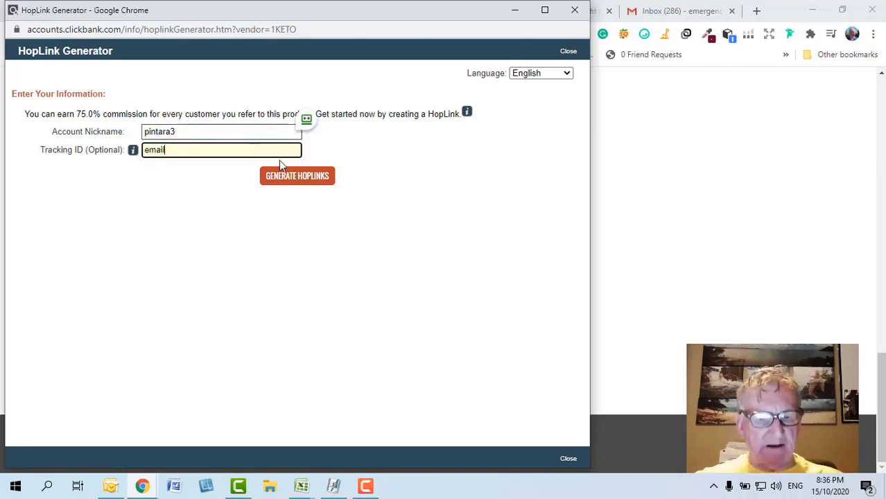
{"action": "left_click", "coordinate": [299, 179]}
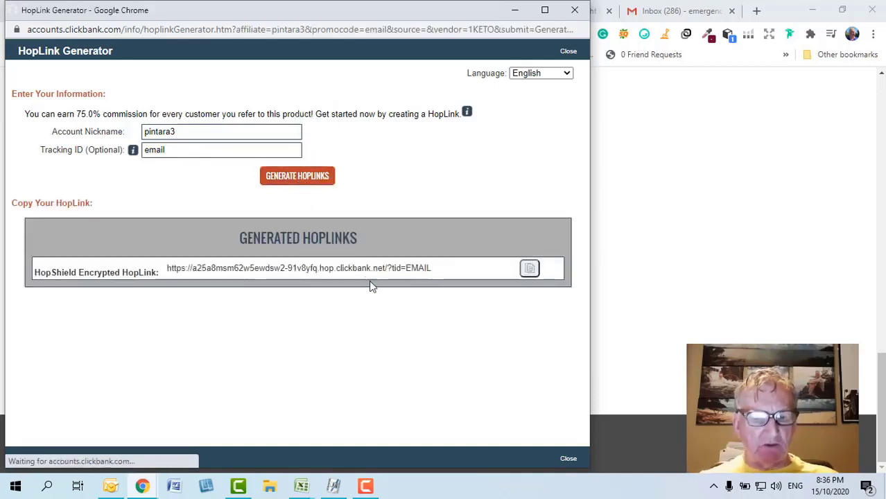
Step: Copy the generated HopShield Encrypted HopLink and minimize the HopLink Generator window
{"action": "left_click", "coordinate": [528, 270]}
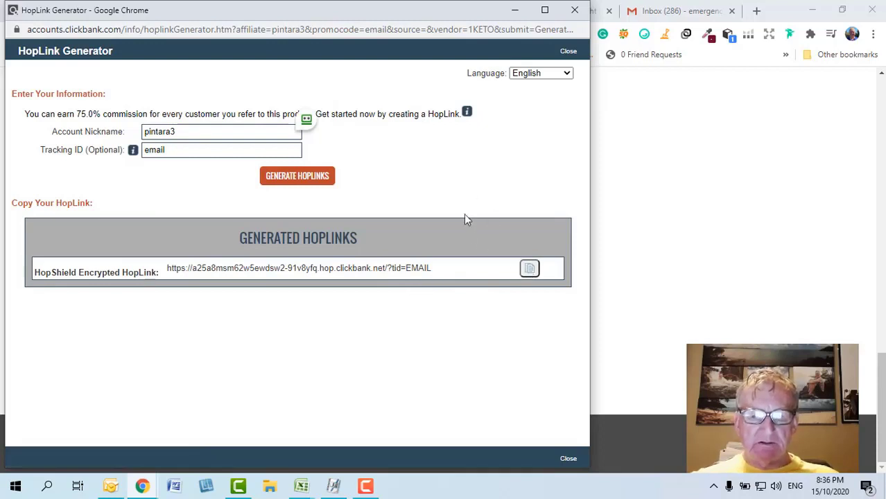
{"action": "left_click", "coordinate": [530, 268]}
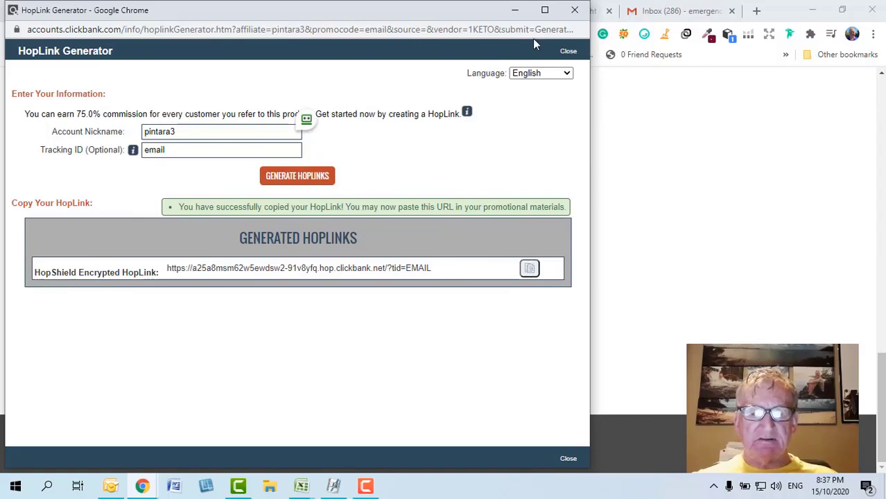
{"action": "left_click", "coordinate": [515, 10]}
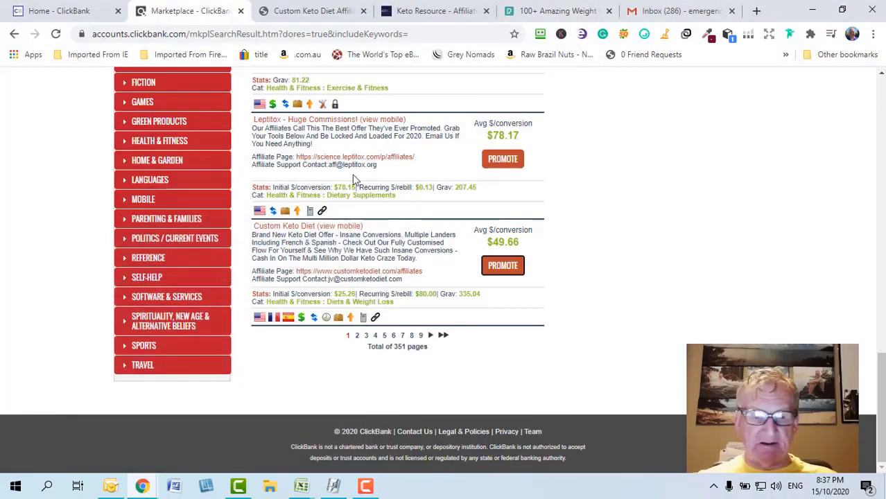
Step: Go back to the Custom Keto Diet affiliate resources and read the Email Swipes page
{"action": "left_click", "coordinate": [311, 12]}
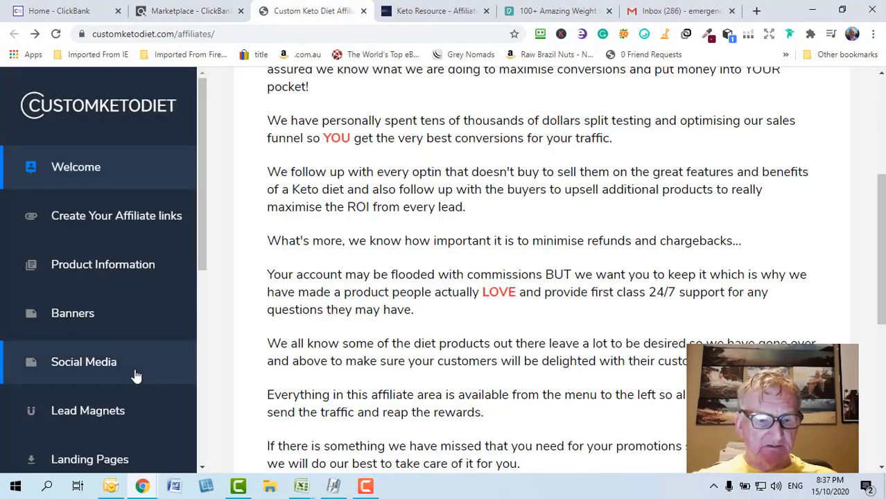
{"action": "scroll", "coordinate": [137, 376], "scroll_direction": "down", "scroll_amount": 6}
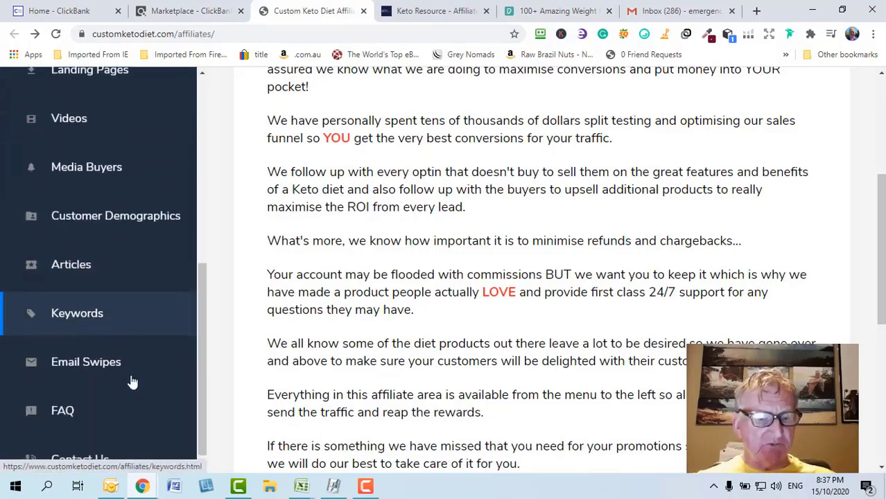
{"action": "left_click", "coordinate": [111, 366]}
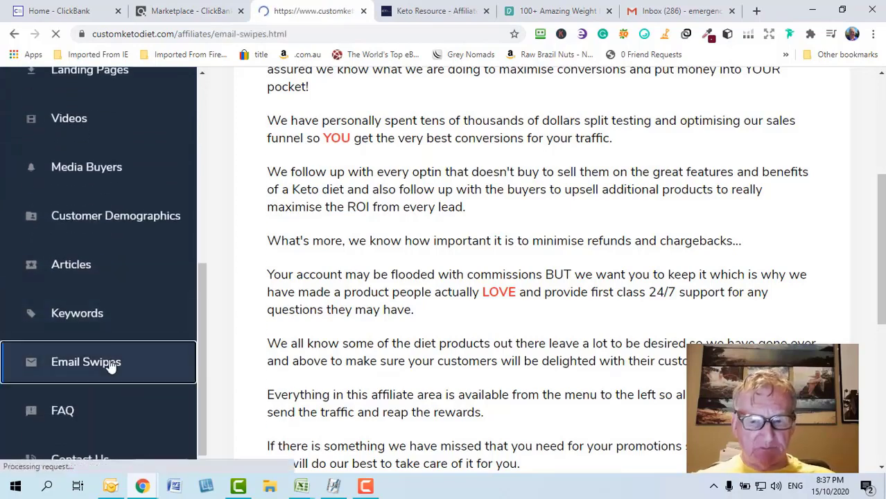
{"action": "scroll", "coordinate": [446, 324], "scroll_direction": "down", "scroll_amount": 1}
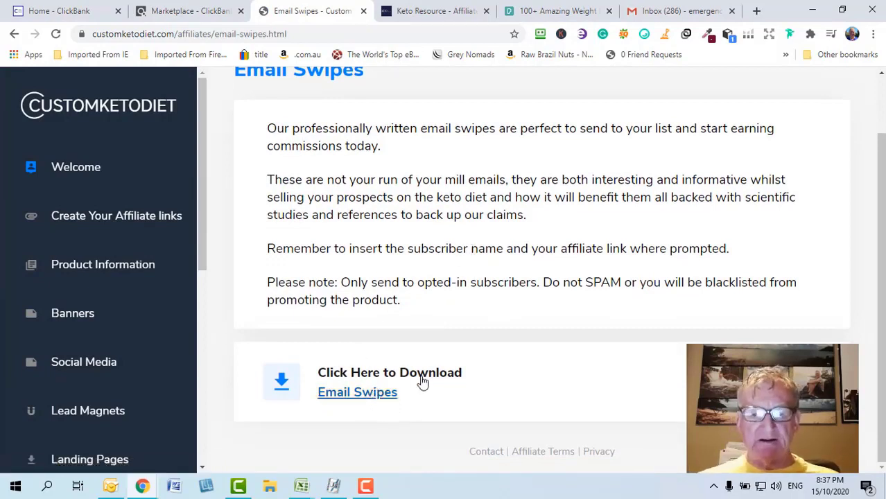
Step: Switch to Gmail and begin the new message's body with "hi just wanted tell about what i am doing"
{"action": "left_click", "coordinate": [658, 15]}
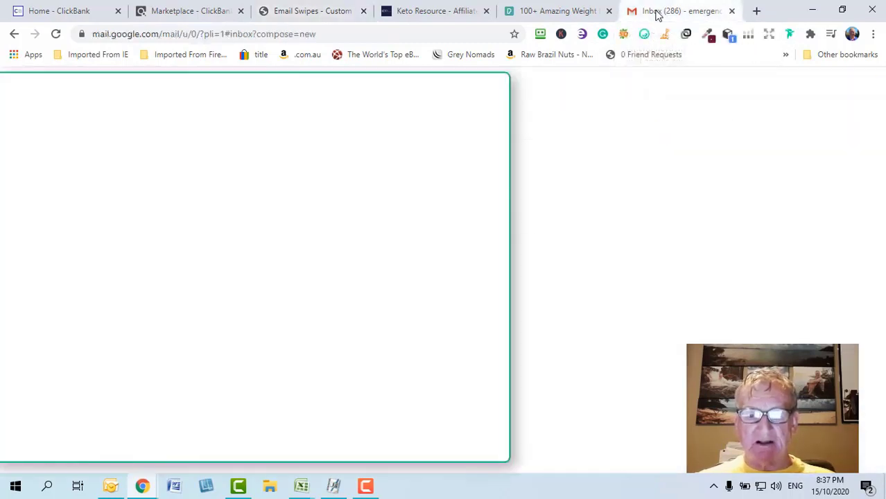
{"action": "left_click", "coordinate": [558, 252]}
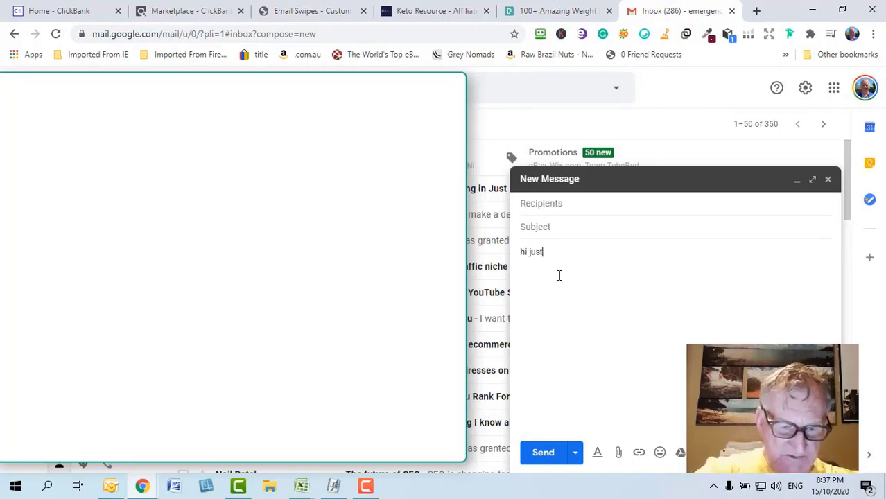
{"action": "type", "text": "a"}
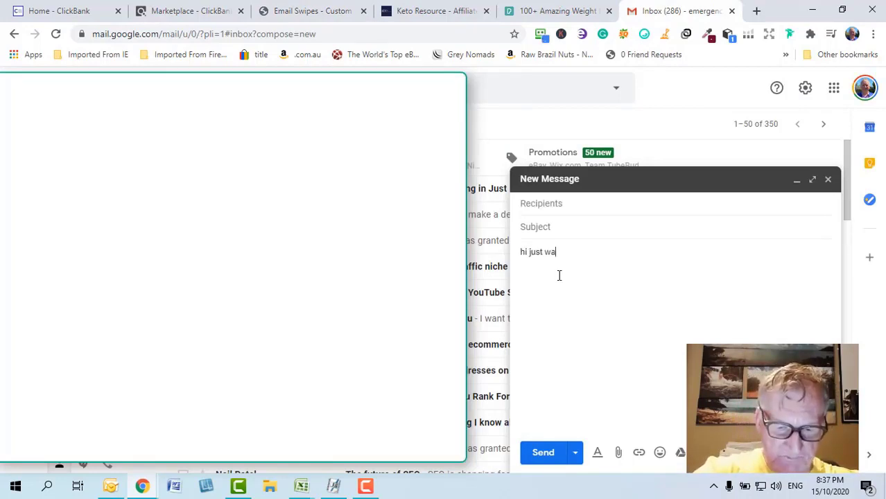
{"action": "type", "text": "nted te"}
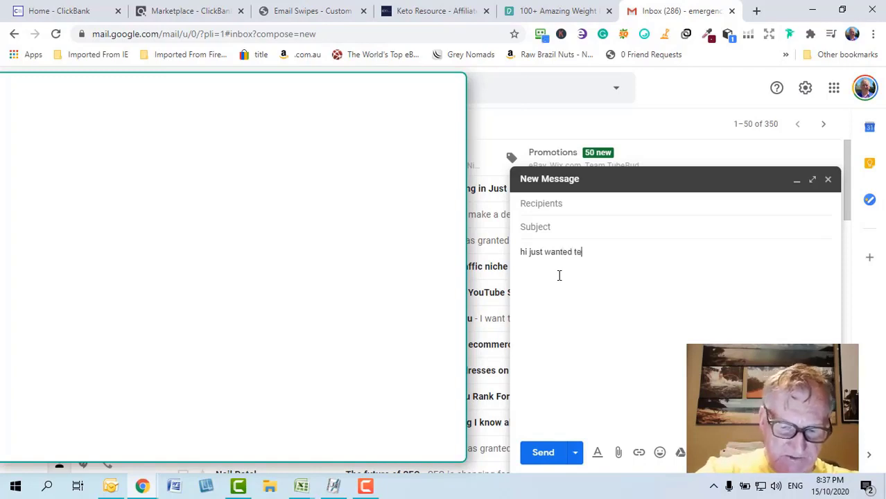
{"action": "type", "text": "ll ab"}
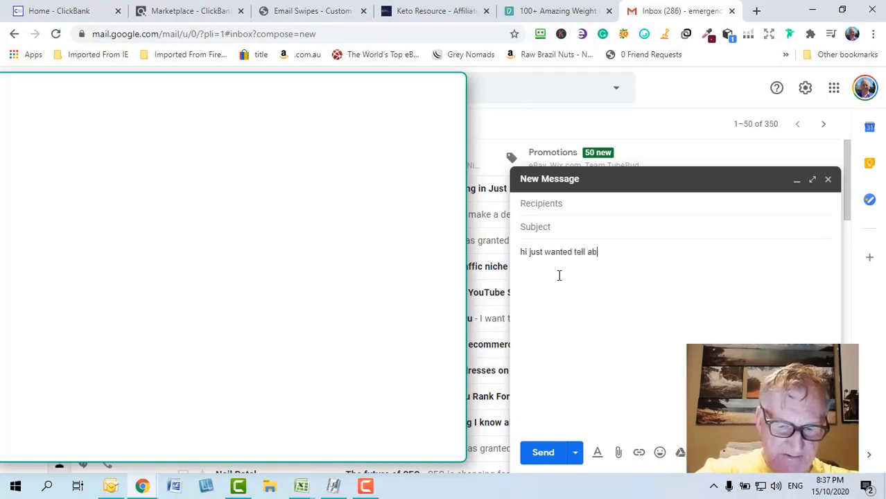
{"action": "type", "text": "out  w"}
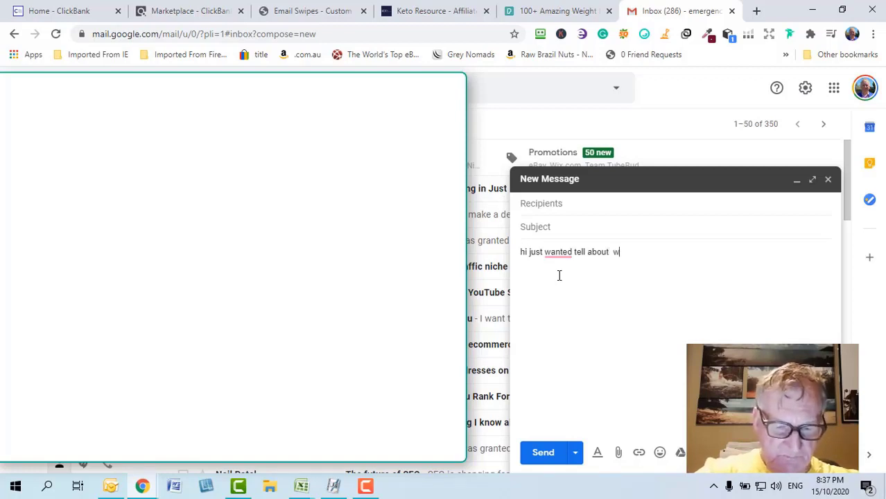
{"action": "type", "text": "hat i a"}
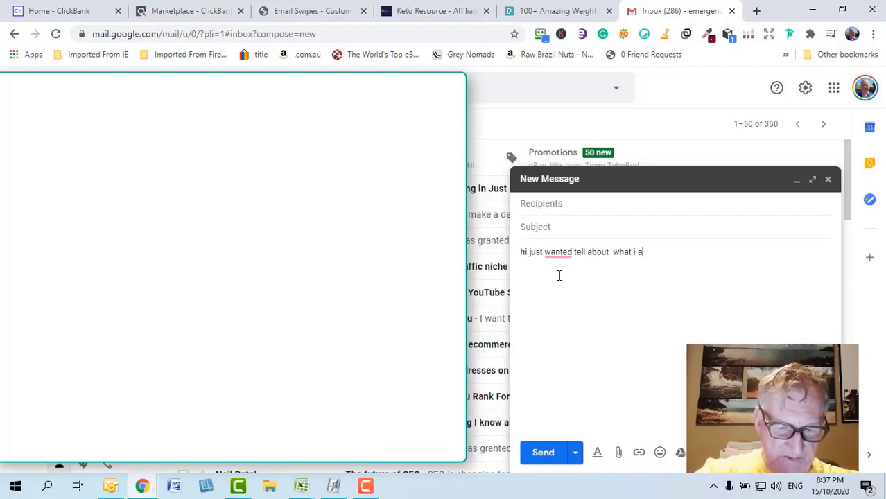
{"action": "type", "text": "m do"}
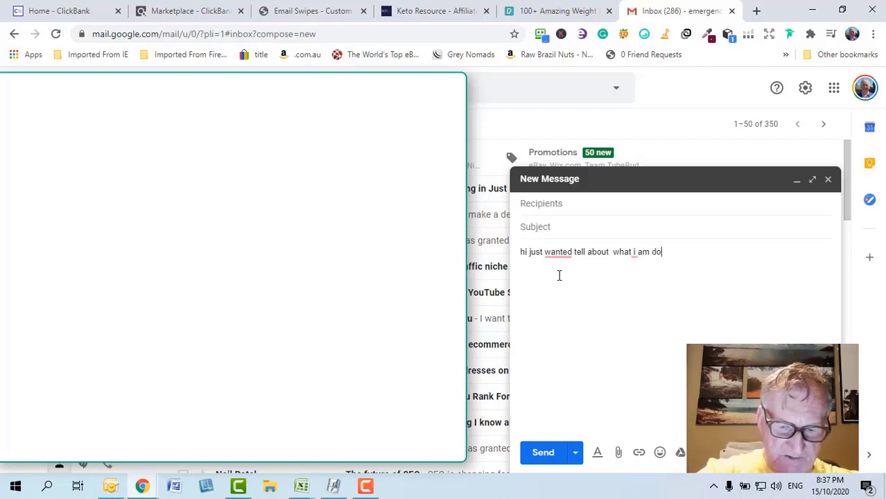
{"action": "type", "text": "ing"}
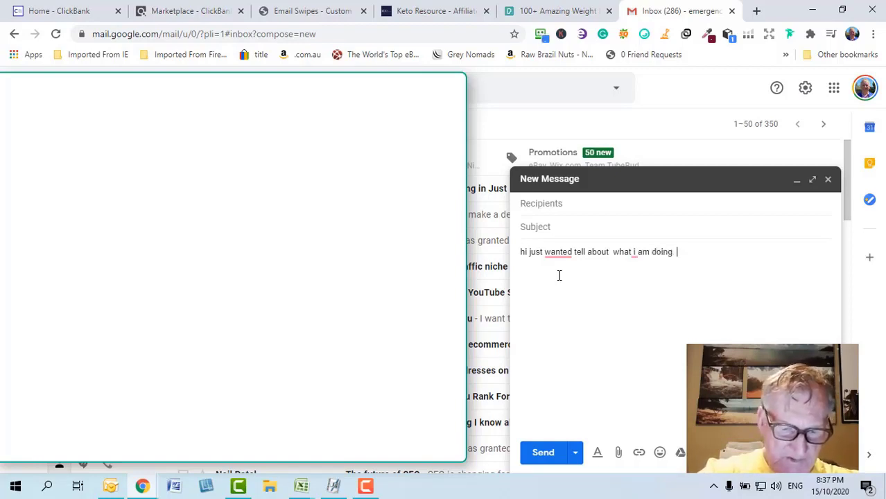
Step: Continue the message body with ". Came acree nnbnn have a lokk here" and correct "lokk" to "look"
{"action": "type", "text": "  Came"}
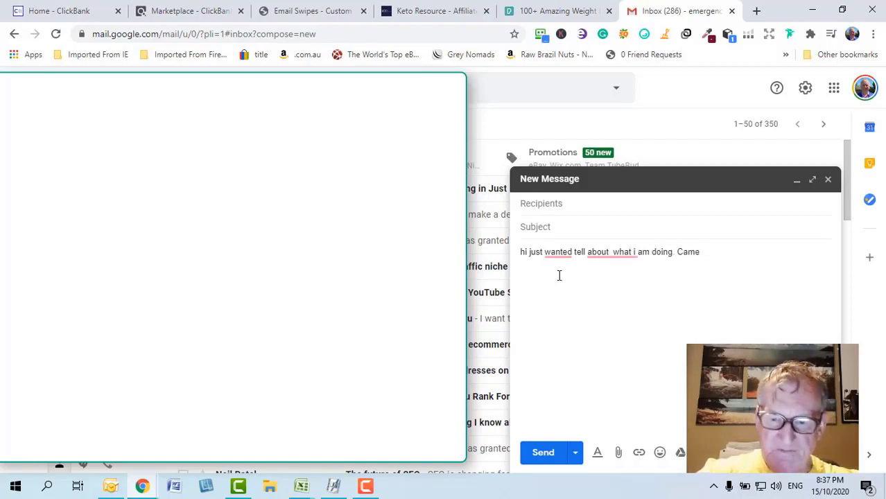
{"action": "type", "text": " acr"}
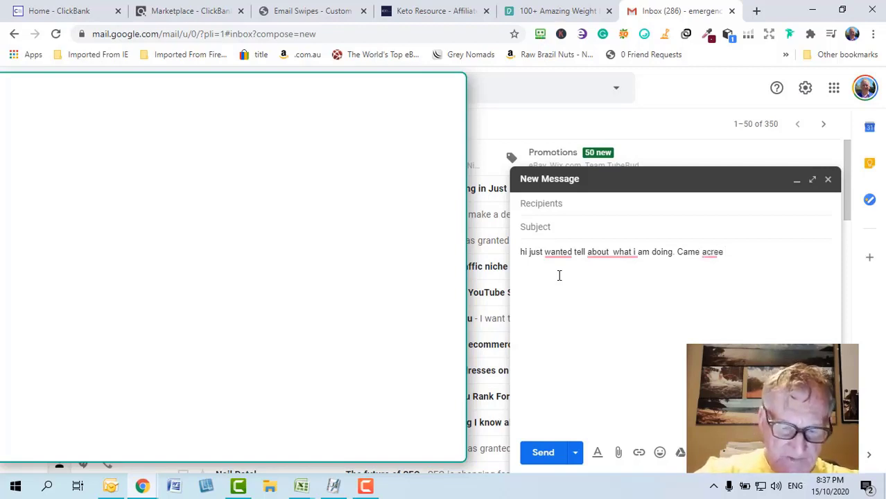
{"action": "type", "text": "ee "}
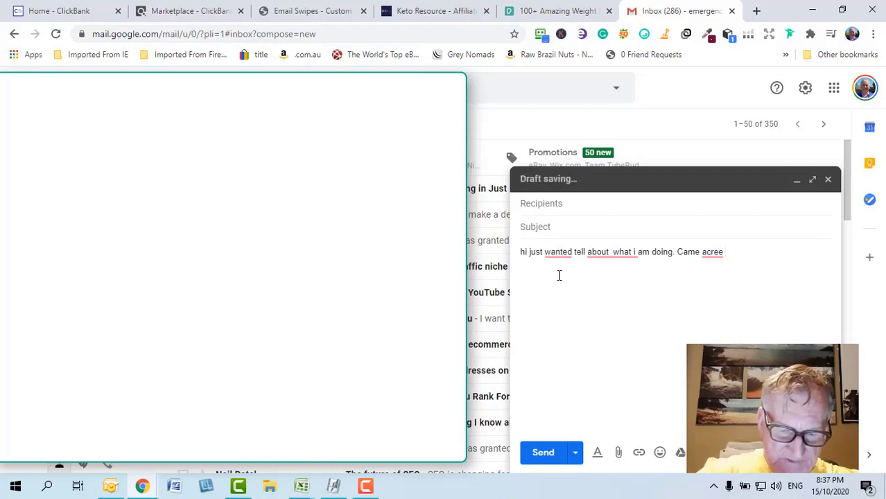
{"action": "type", "text": "nnbnn"}
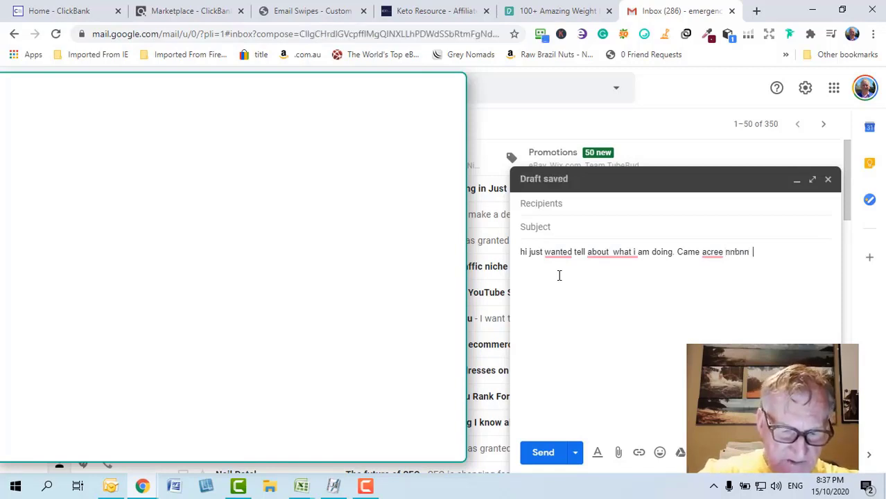
{"action": "type", "text": " have "}
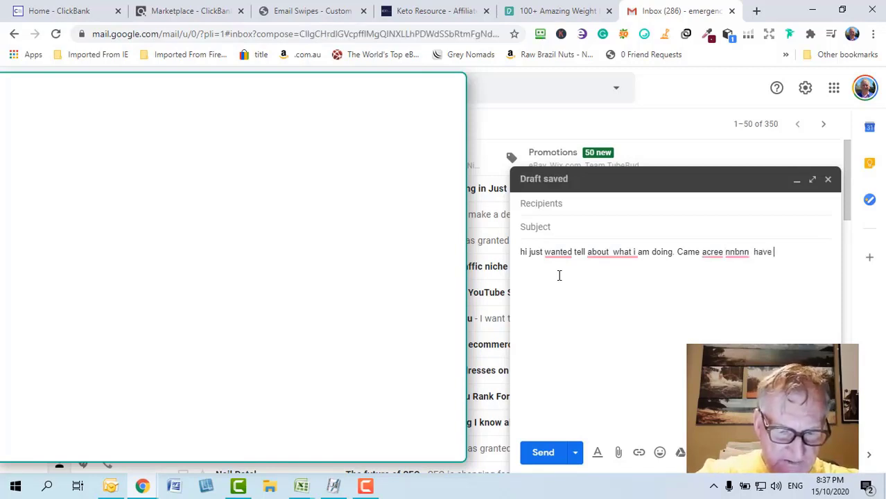
{"action": "type", "text": "a "}
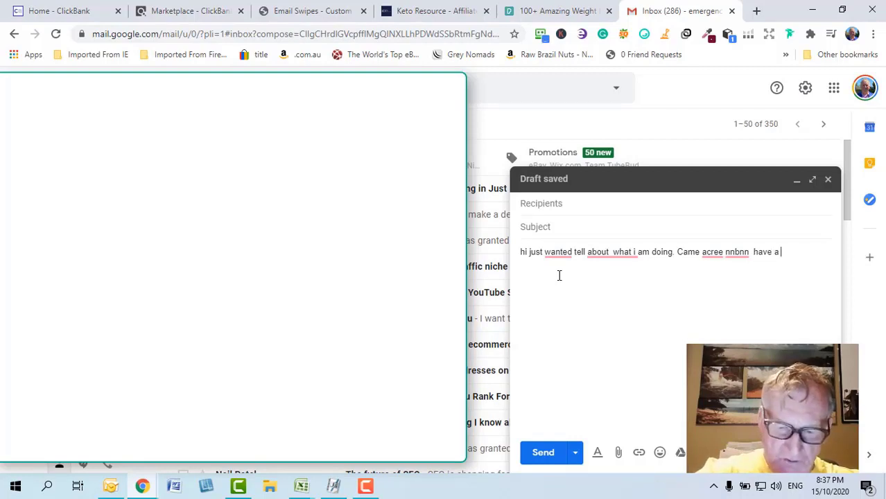
{"action": "type", "text": "lokk "}
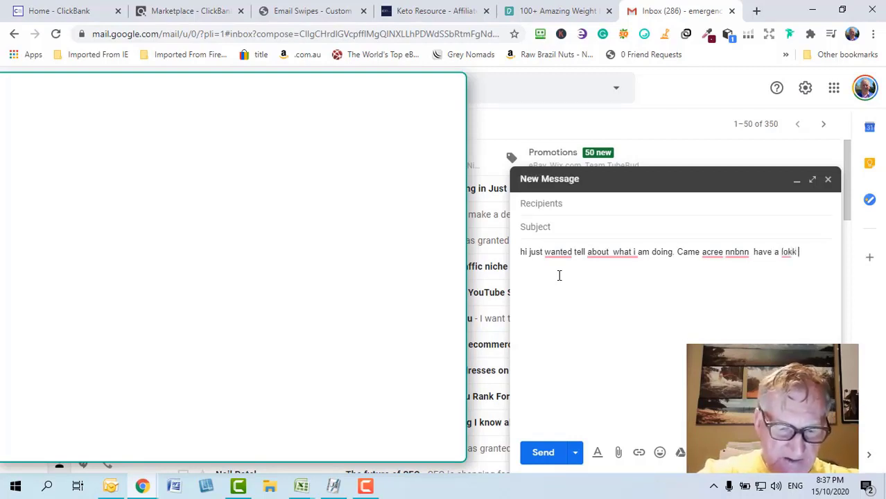
{"action": "type", "text": "here"}
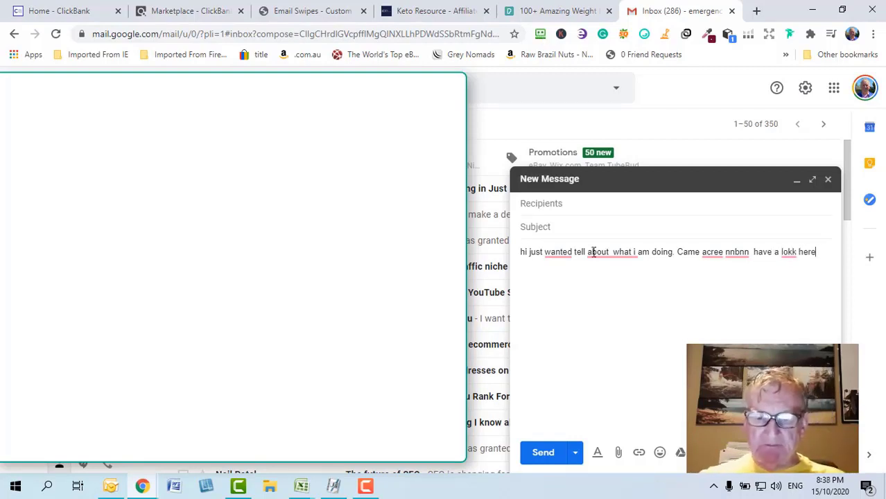
{"action": "left_click", "coordinate": [795, 253]}
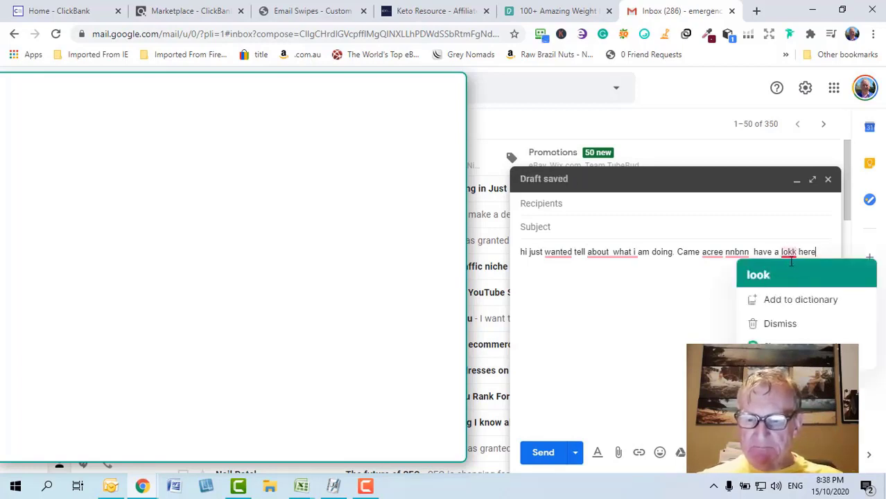
{"action": "left_click", "coordinate": [791, 272]}
Step: Link the word "here" at the end of the message body to the copied ClickBank HopLink
{"action": "left_click_drag", "start_coordinate": [817, 252], "coordinate": [803, 255]}
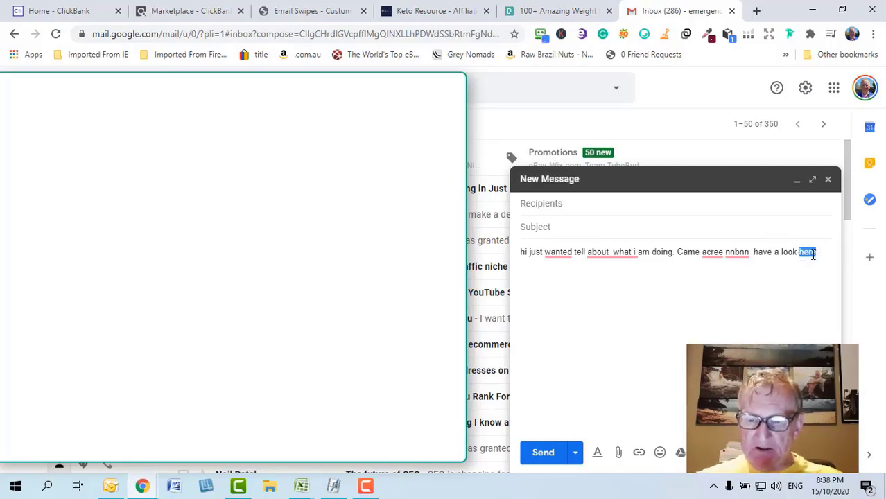
{"action": "left_click", "coordinate": [642, 458]}
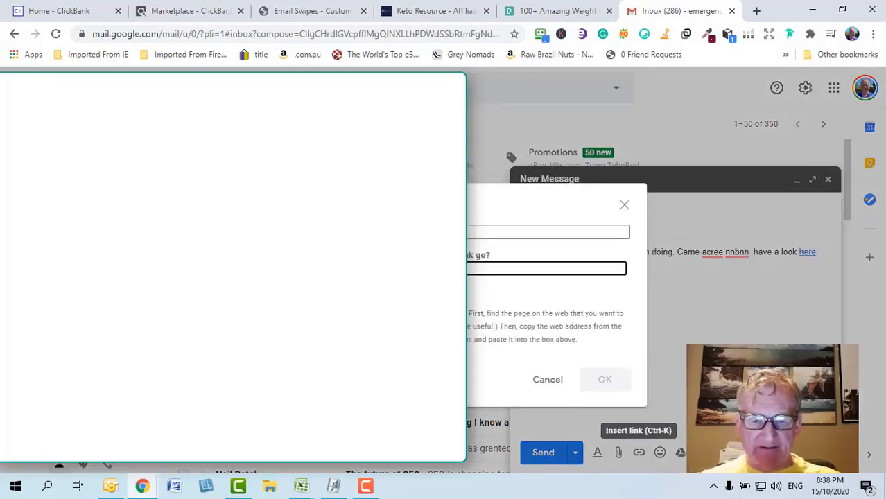
{"action": "right_click", "coordinate": [467, 269]}
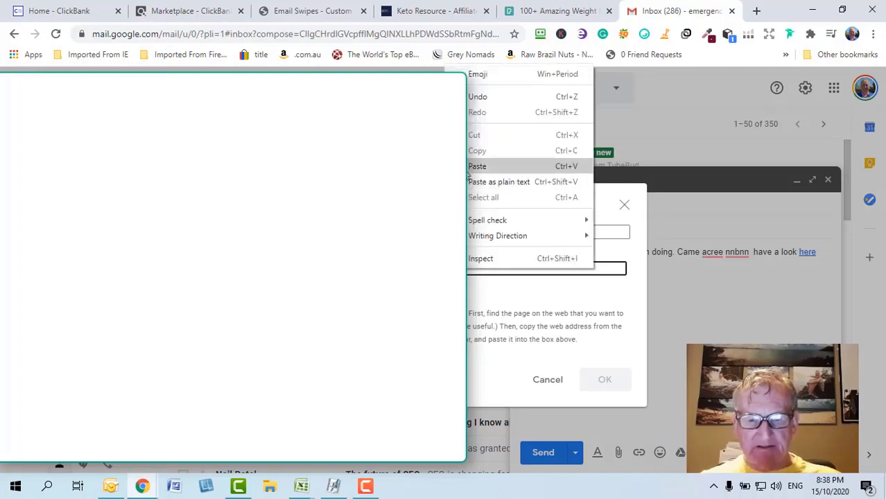
{"action": "left_click", "coordinate": [471, 174]}
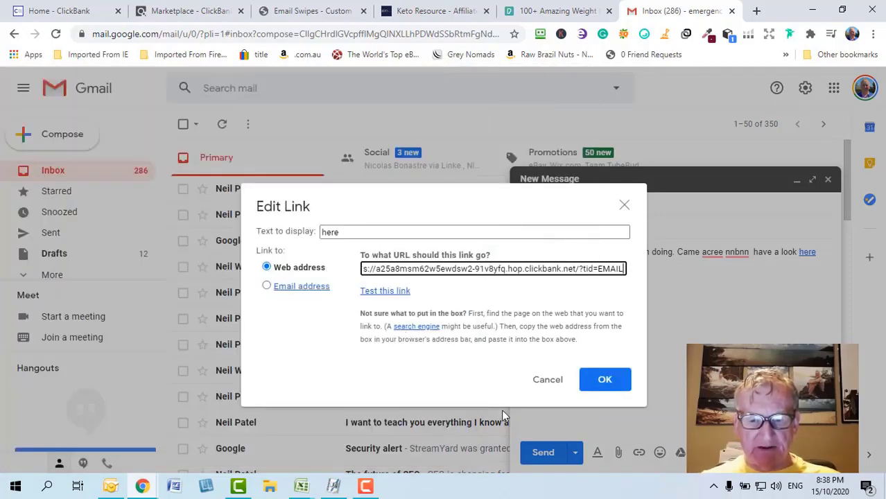
{"action": "left_click", "coordinate": [598, 380]}
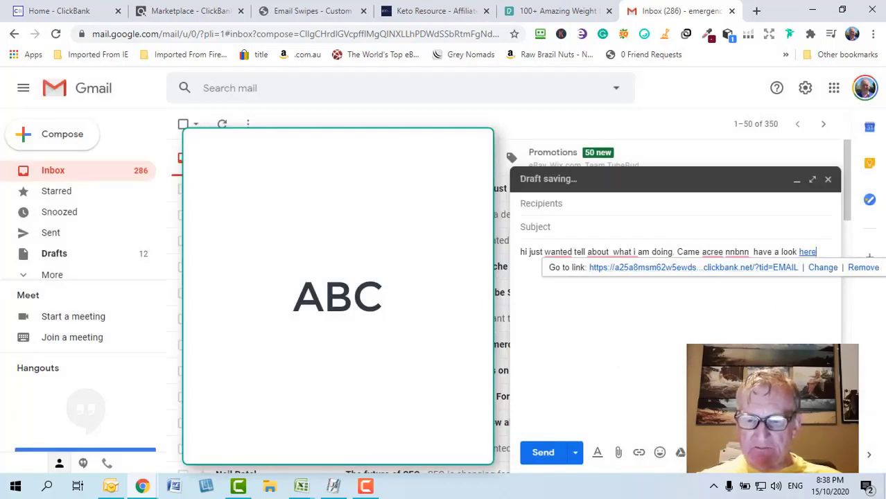
{"action": "left_click", "coordinate": [747, 331]}
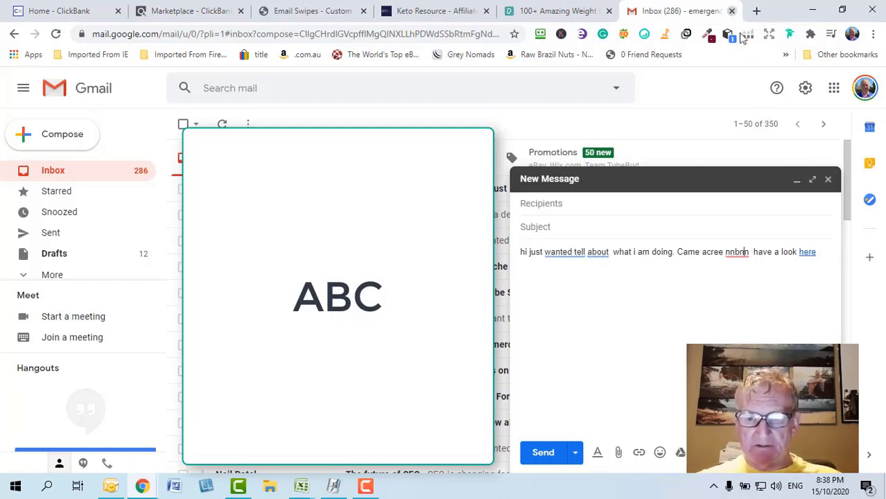
{"action": "left_click", "coordinate": [732, 11]}
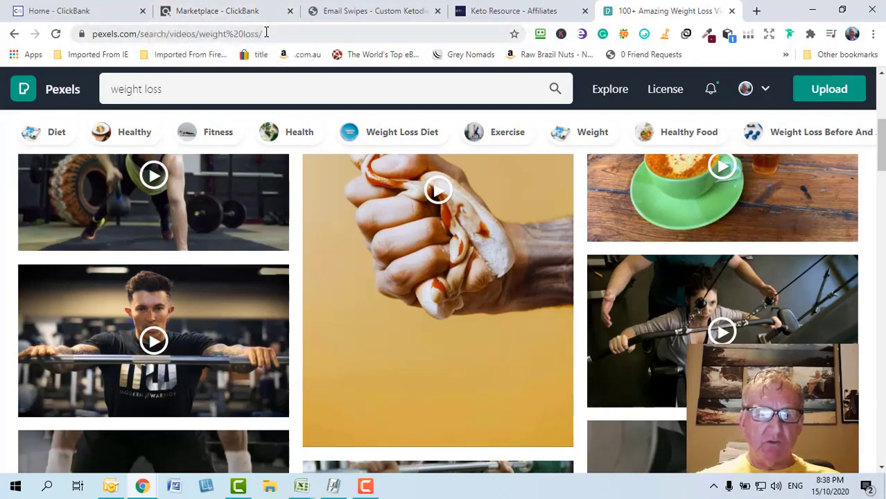
{"action": "left_click", "coordinate": [757, 15]}
{"action": "left_click", "coordinate": [443, 34]}
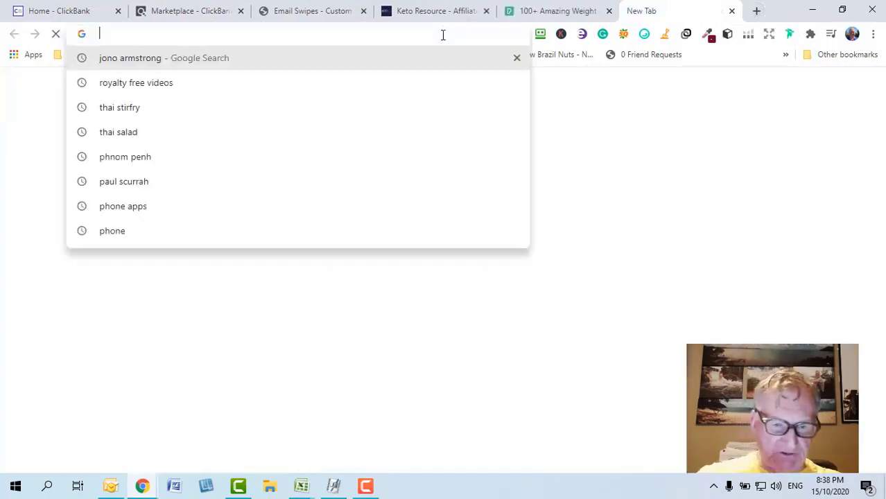
{"action": "type", "text": "www."}
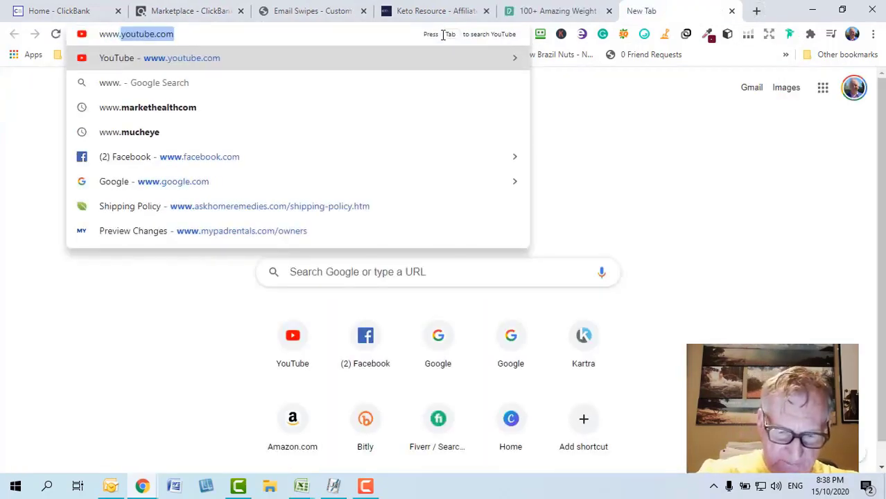
{"action": "type", "text": "faceb"}
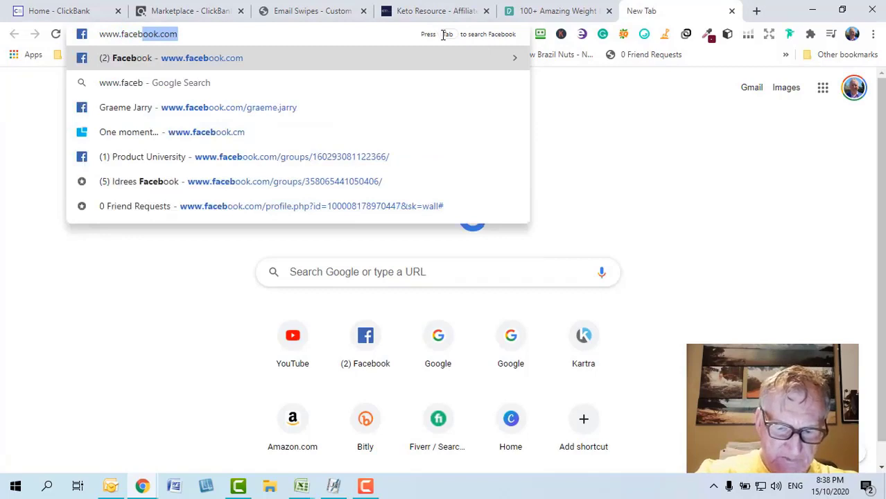
{"action": "type", "text": "ook"}
{"action": "key", "text": "Return"}
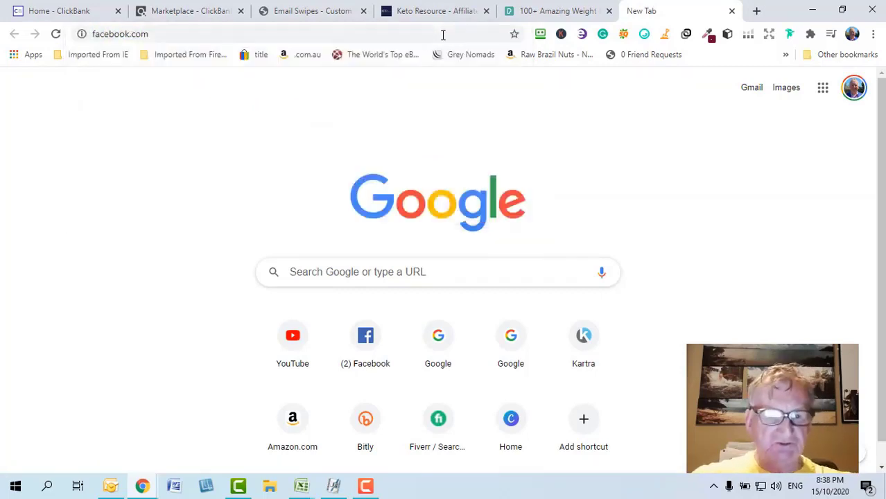
Step: Go back to the Custom Keto Diet affiliate page and look through its list of promotional resources
{"action": "left_click", "coordinate": [281, 10]}
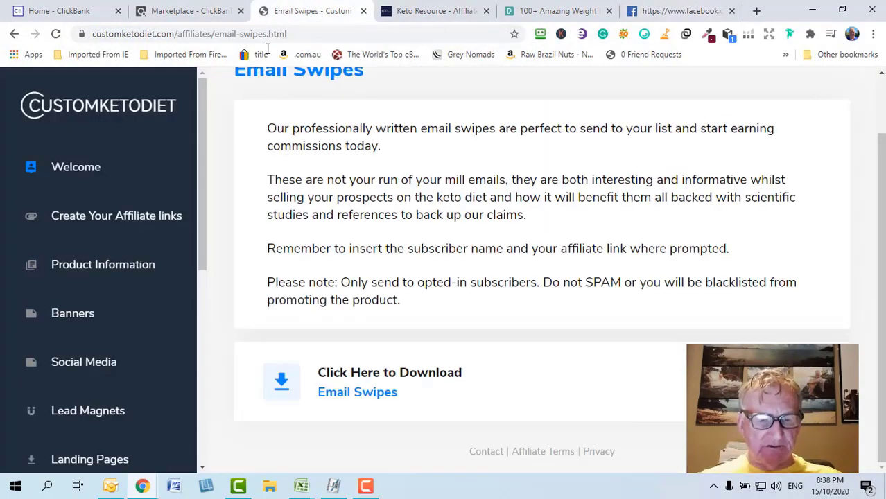
{"action": "scroll", "coordinate": [100, 317], "scroll_direction": "down", "scroll_amount": 2}
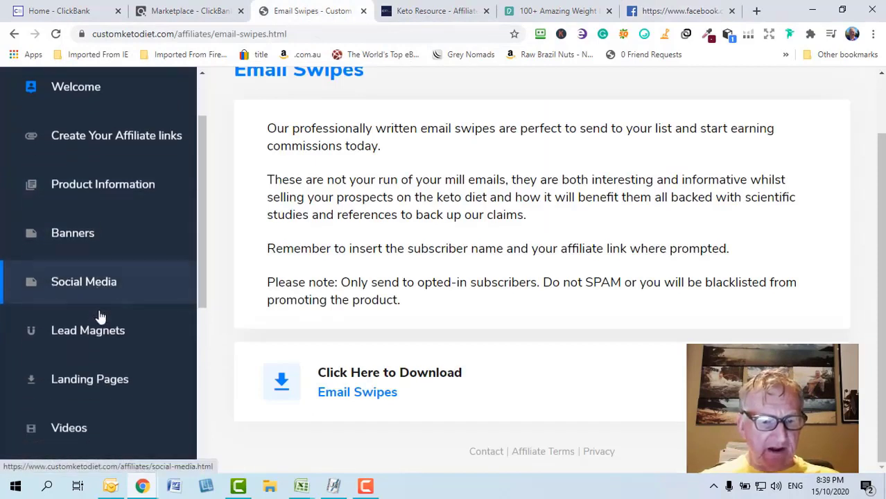
{"action": "scroll", "coordinate": [101, 317], "scroll_direction": "down", "scroll_amount": 3}
{"action": "scroll", "coordinate": [100, 322], "scroll_direction": "down", "scroll_amount": 3}
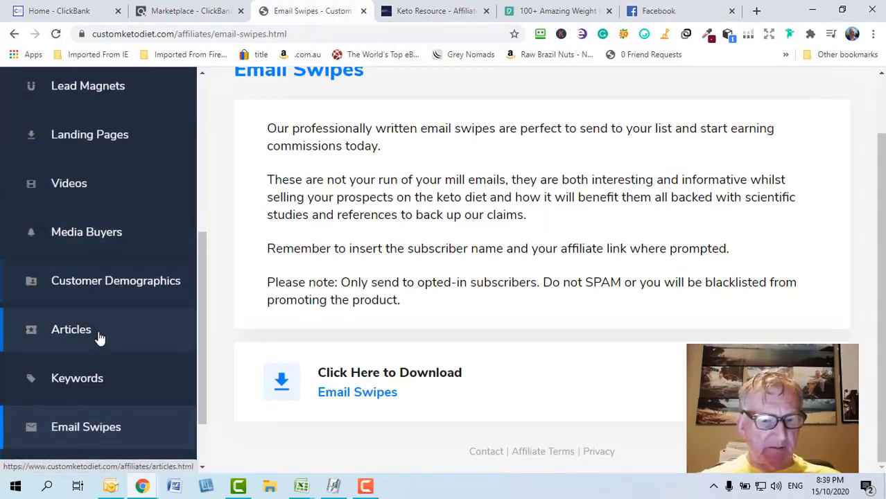
{"action": "scroll", "coordinate": [103, 373], "scroll_direction": "down", "scroll_amount": 2}
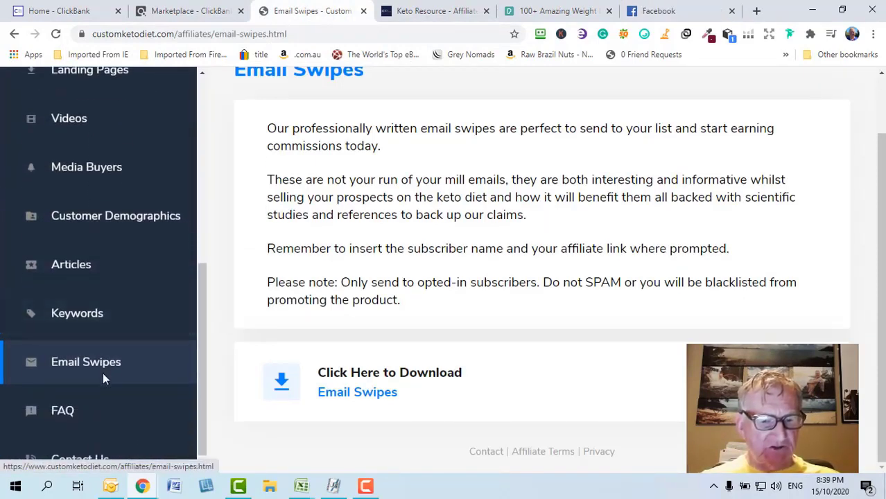
{"action": "scroll", "coordinate": [111, 367], "scroll_direction": "up", "scroll_amount": 6}
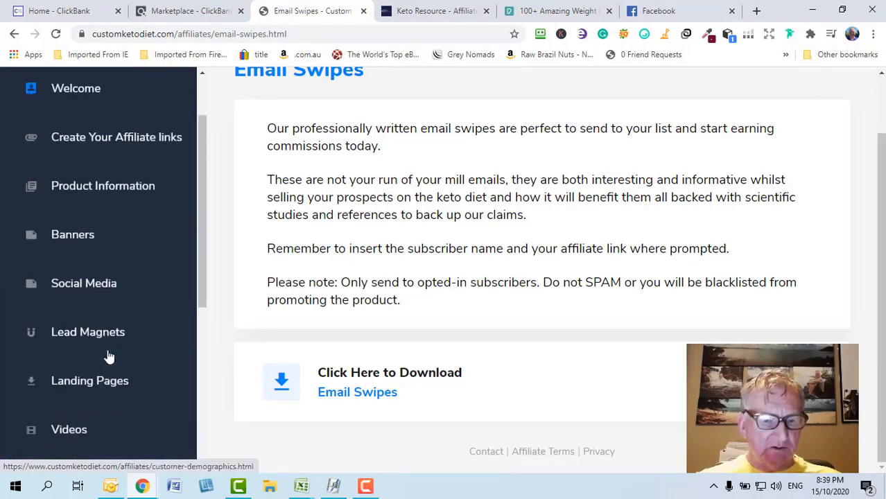
{"action": "scroll", "coordinate": [105, 347], "scroll_direction": "up", "scroll_amount": 2}
{"action": "scroll", "coordinate": [91, 338], "scroll_direction": "up", "scroll_amount": 1}
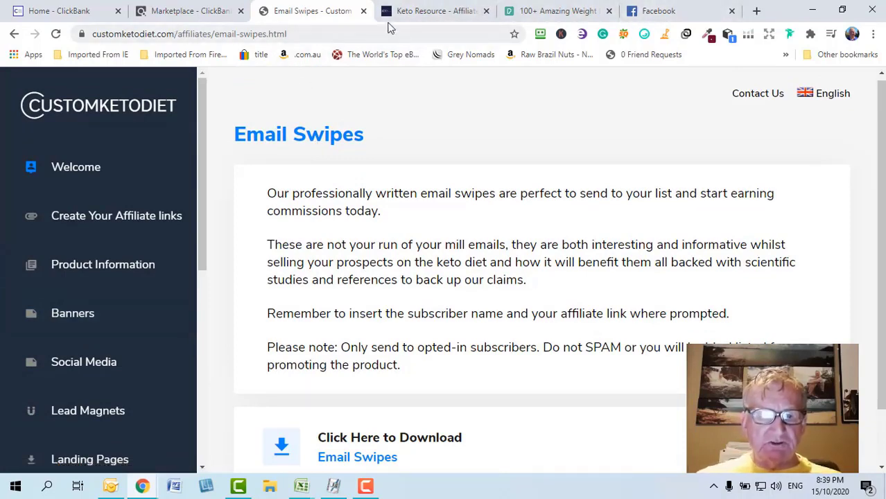
Step: Return to the ClickBank Marketplace results and open the HopLink Generator for the Custom Keto Diet offer
{"action": "left_click", "coordinate": [214, 14]}
{"action": "left_click", "coordinate": [317, 12]}
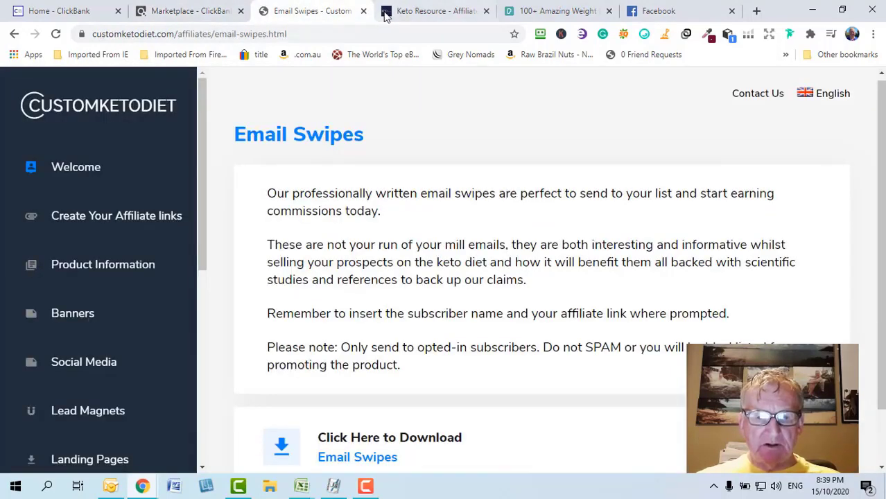
{"action": "left_click", "coordinate": [82, 13]}
{"action": "left_click", "coordinate": [184, 11]}
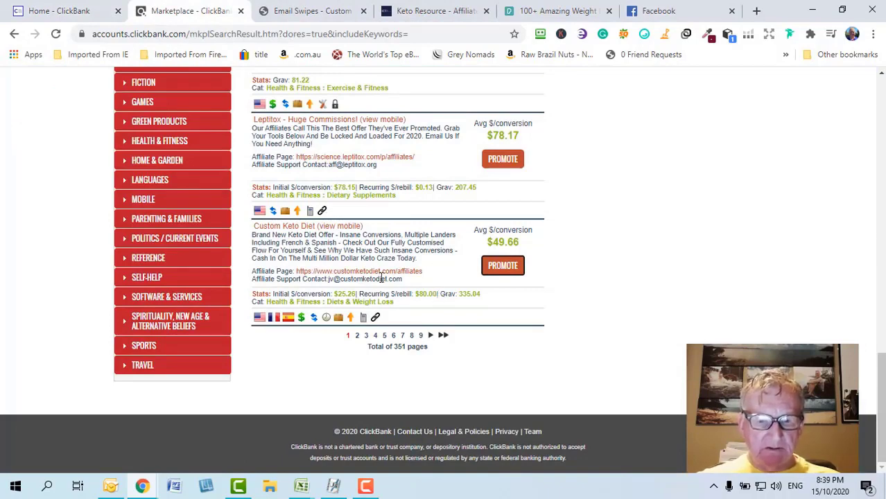
{"action": "left_click", "coordinate": [503, 267]}
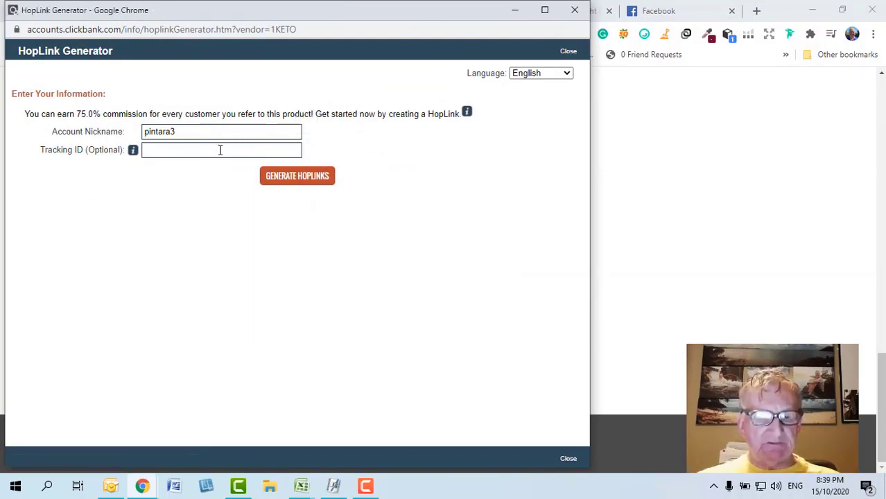
Step: Generate a HopLink with the tracking ID "fbprofile", copy it and minimize the generator window
{"action": "left_click", "coordinate": [220, 150]}
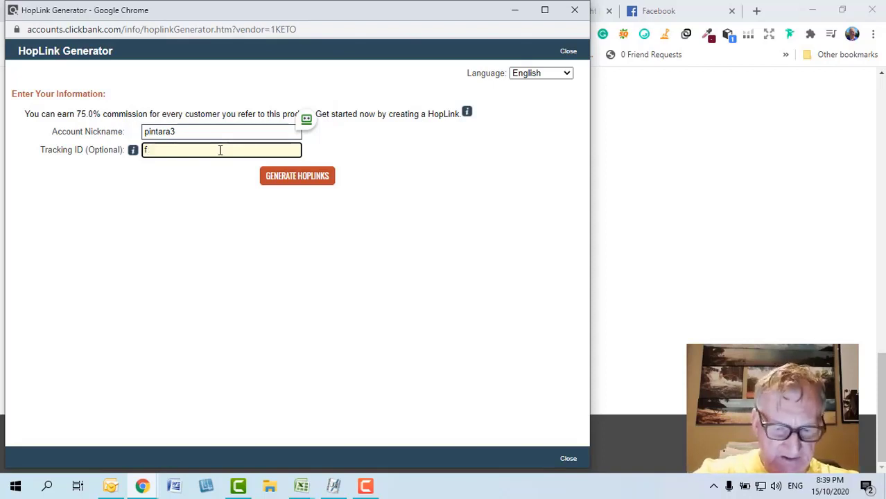
{"action": "type", "text": "profile"}
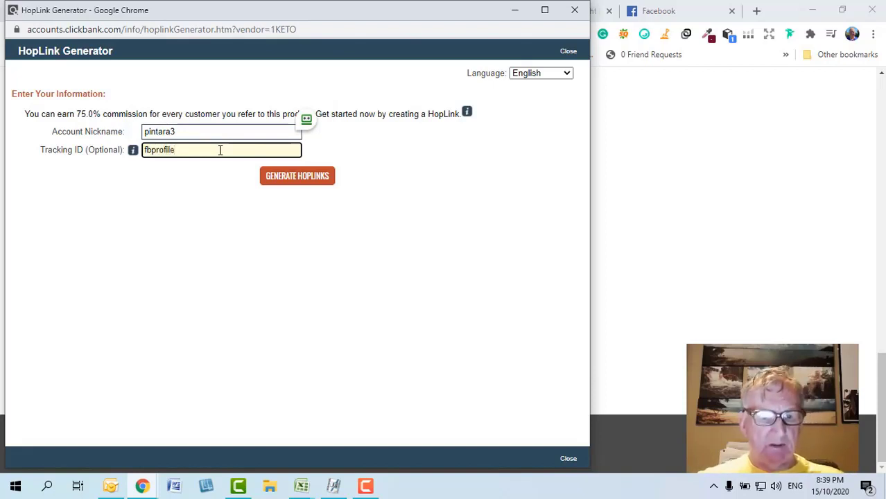
{"action": "left_click", "coordinate": [310, 182]}
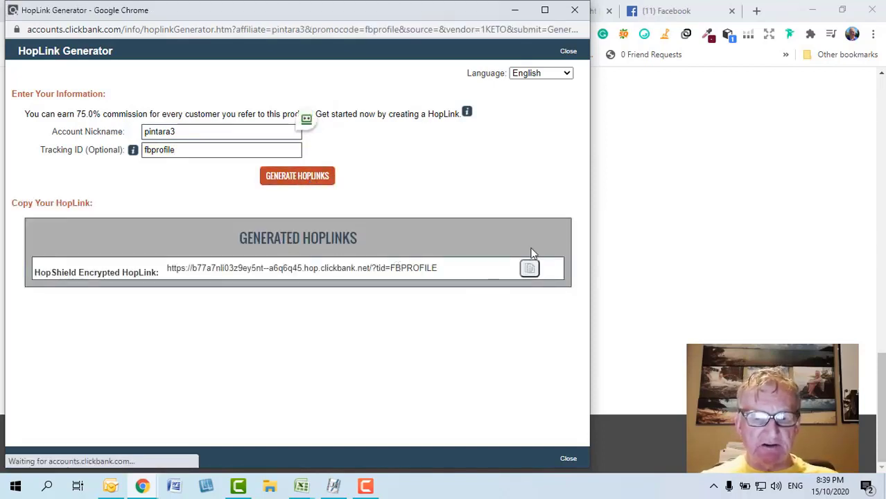
{"action": "left_click", "coordinate": [528, 269]}
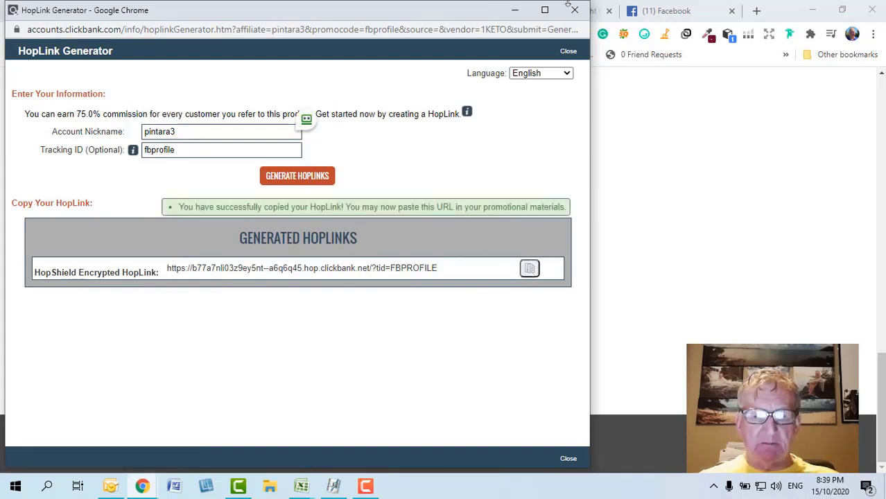
{"action": "left_click", "coordinate": [515, 12]}
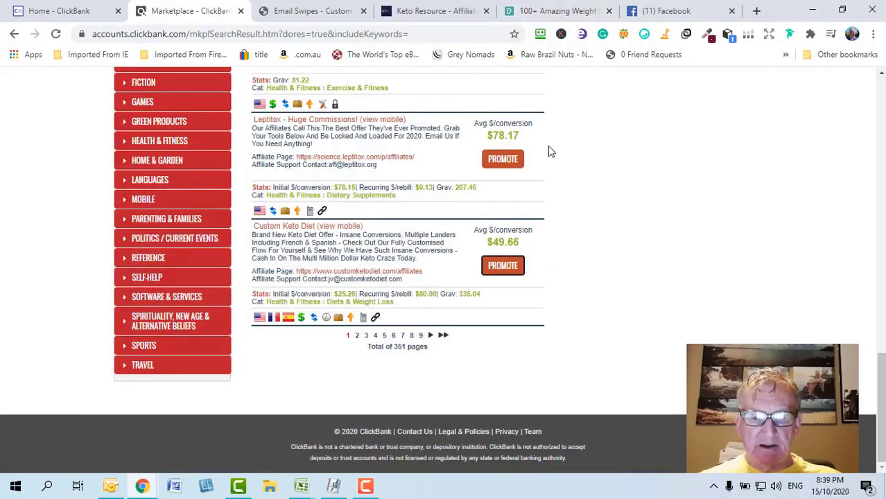
Step: Switch to Facebook and paste the copied HopLink into a new News Feed post
{"action": "left_click", "coordinate": [676, 11]}
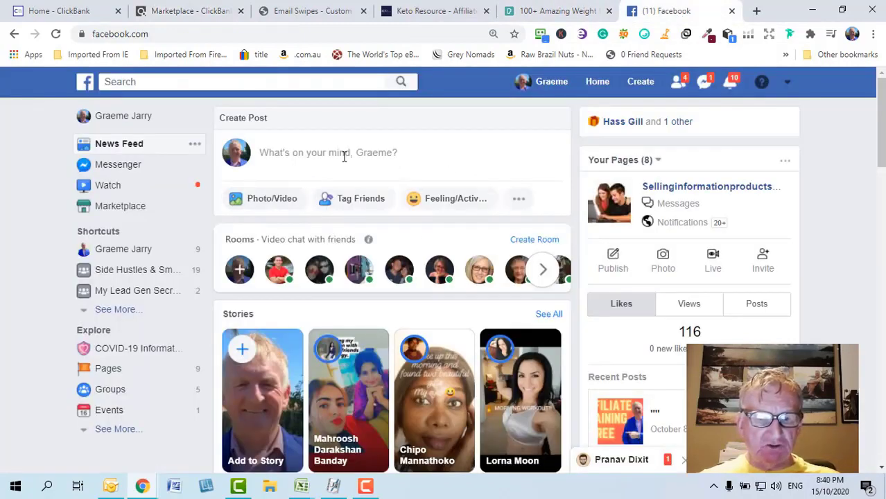
{"action": "left_click", "coordinate": [343, 156]}
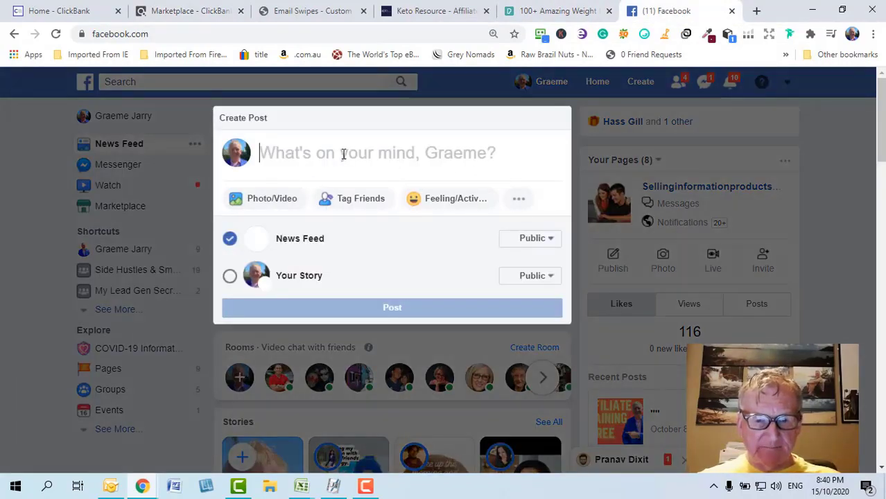
{"action": "right_click", "coordinate": [343, 154]}
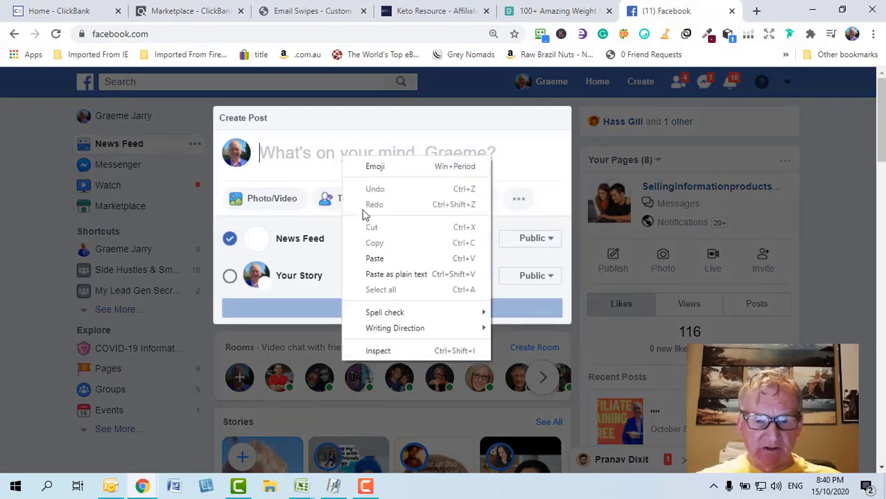
{"action": "key", "text": "ctrl+v"}
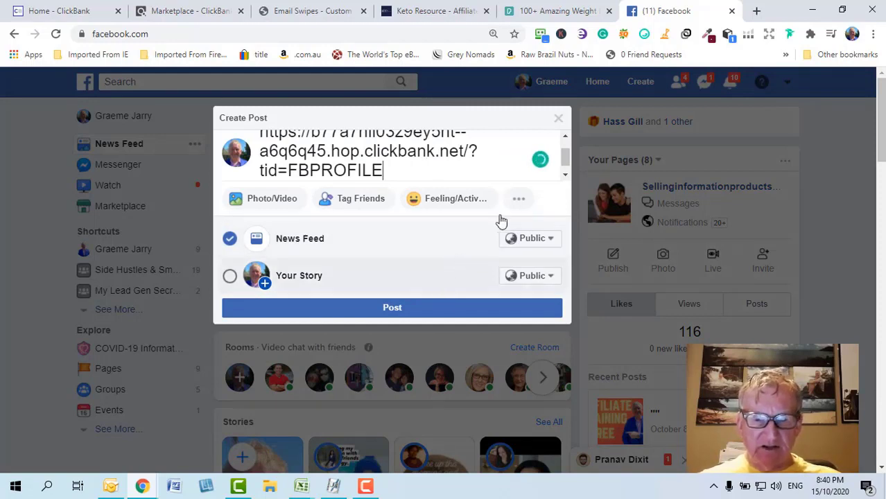
{"action": "scroll", "coordinate": [569, 155], "scroll_direction": "up", "scroll_amount": 1}
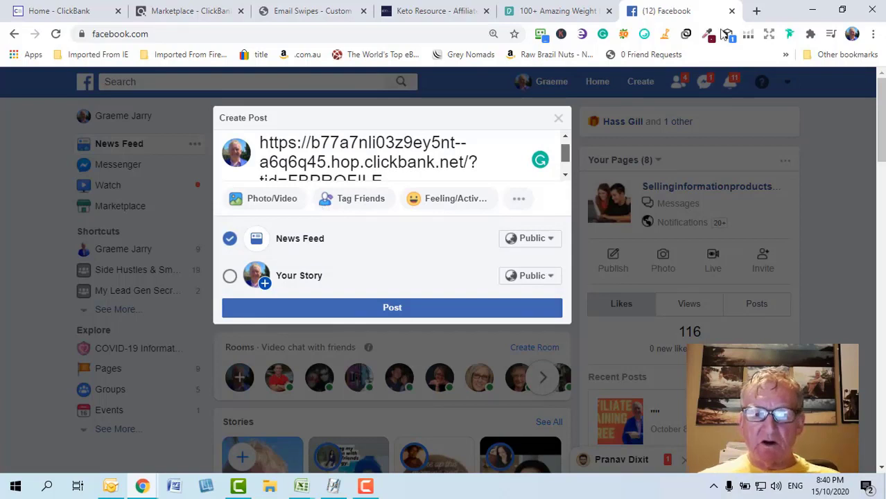
Step: Open the Bitly link management site in a new browser tab
{"action": "left_click", "coordinate": [756, 10]}
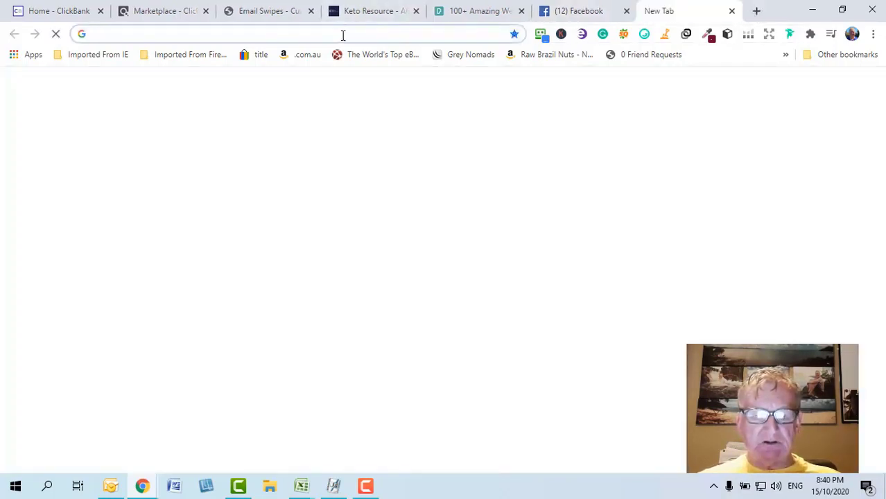
{"action": "left_click", "coordinate": [343, 34]}
{"action": "type", "text": "b"}
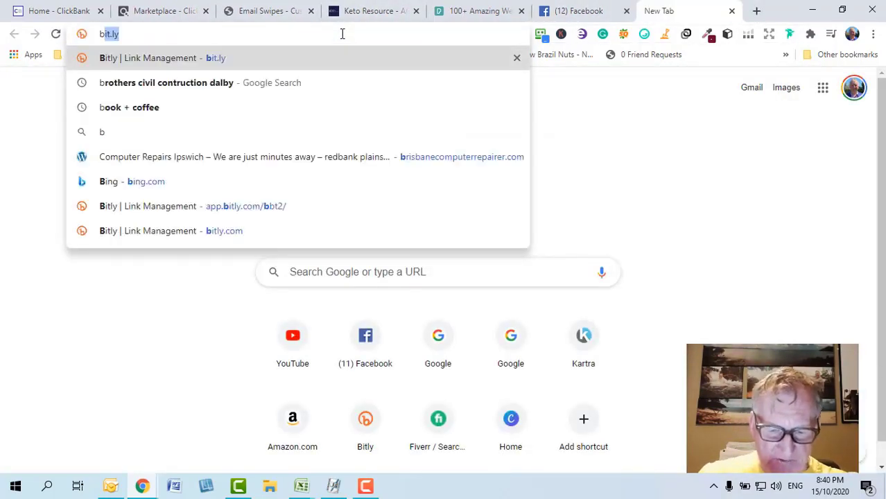
{"action": "type", "text": "i"}
{"action": "key", "text": "Return"}
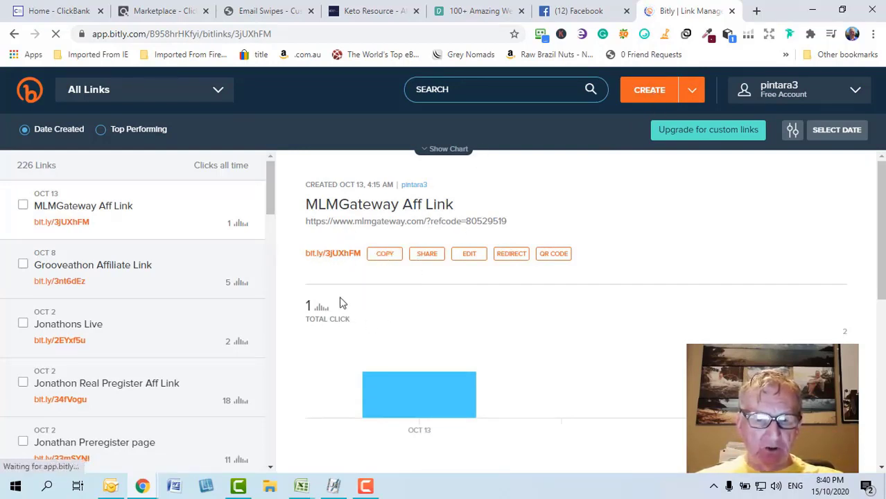
Step: Return to the Facebook post and cut the whole HopLink out of it
{"action": "left_click", "coordinate": [570, 11]}
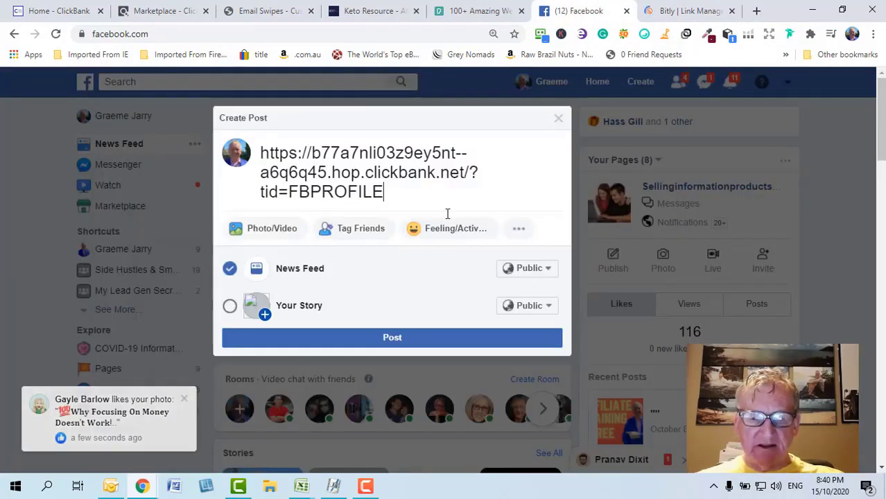
{"action": "left_click_drag", "start_coordinate": [406, 192], "coordinate": [257, 139]}
{"action": "key", "text": "ctrl+x"}
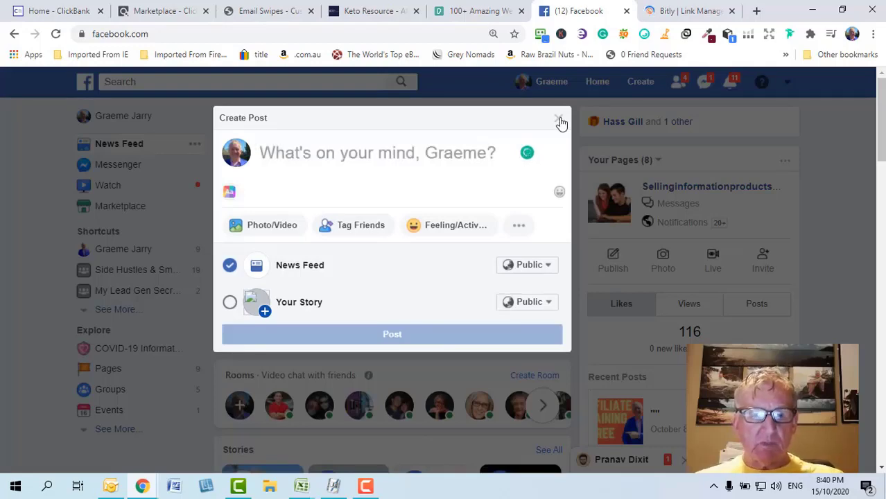
Step: Close the empty Facebook post and open the HopLink generator for Custom Keto Diet in the ClickBank marketplace
{"action": "left_click", "coordinate": [559, 119]}
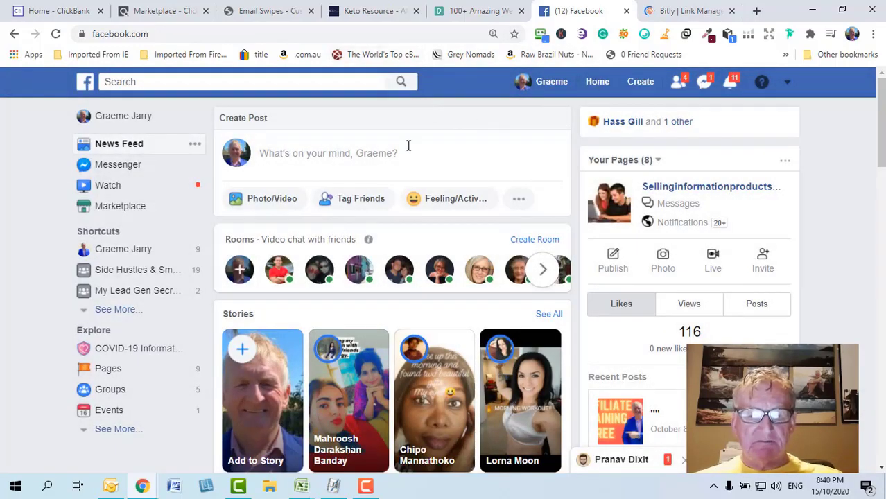
{"action": "left_click", "coordinate": [157, 11]}
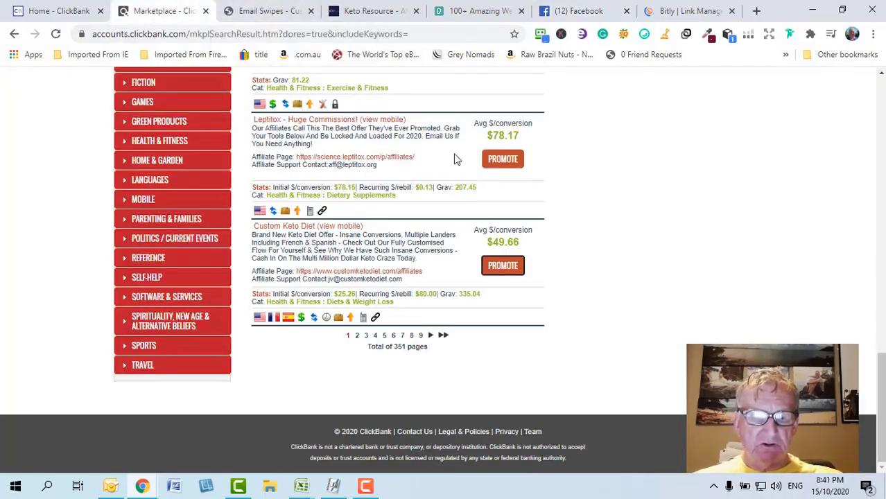
{"action": "left_click", "coordinate": [503, 267]}
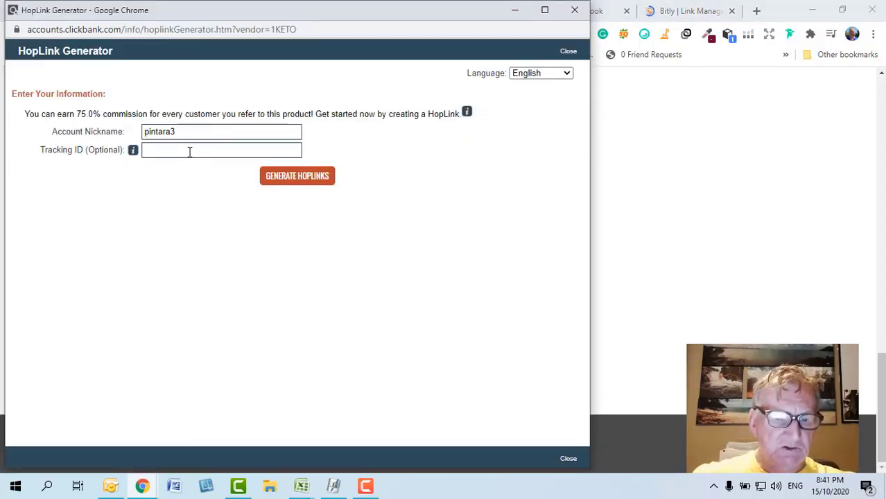
Step: Generate a HopLink with the tracking ID "twitter" and close the generator window
{"action": "left_click", "coordinate": [189, 151]}
{"action": "type", "text": "tw"}
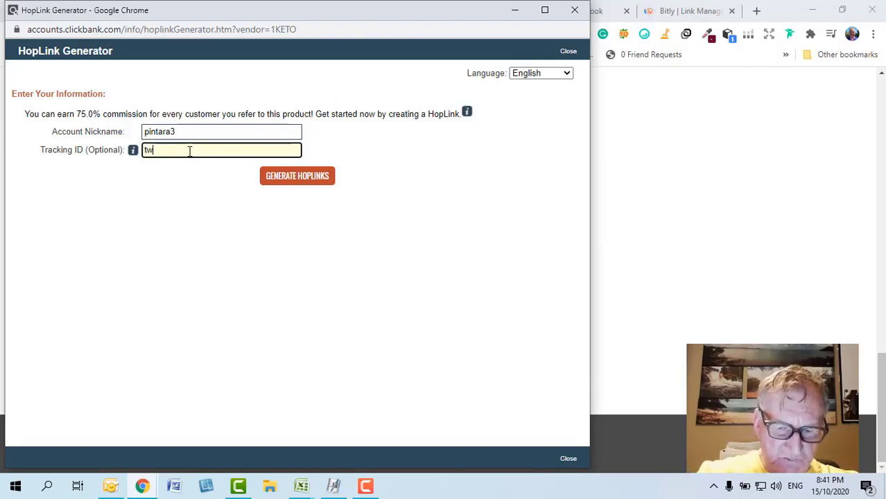
{"action": "type", "text": "itter"}
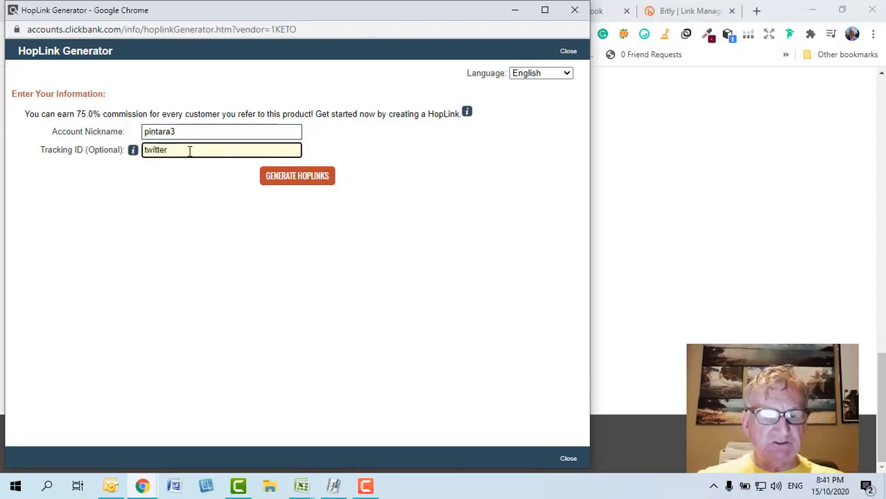
{"action": "left_click", "coordinate": [297, 178]}
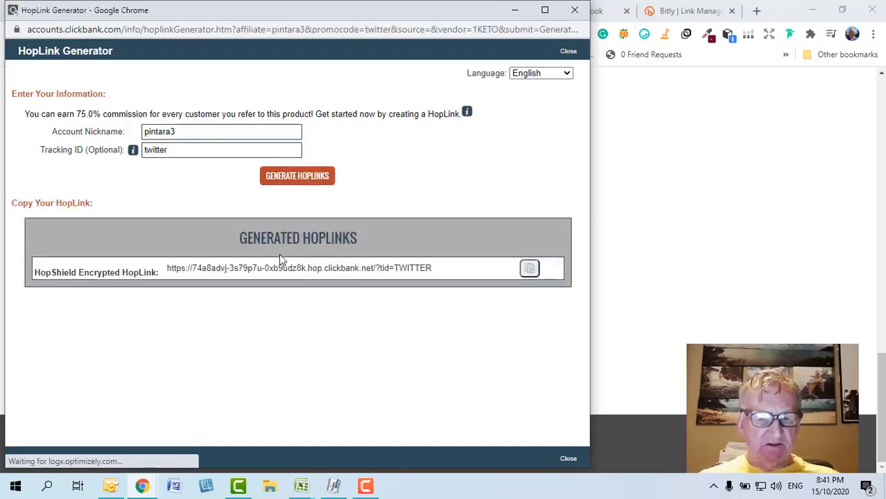
{"action": "left_click", "coordinate": [569, 51]}
{"action": "scroll", "coordinate": [486, 138], "scroll_direction": "up", "scroll_amount": 5}
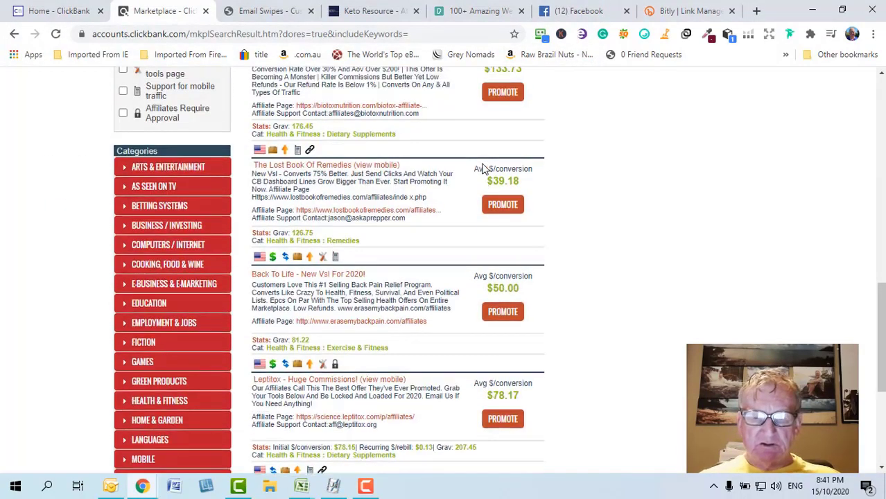
{"action": "scroll", "coordinate": [483, 169], "scroll_direction": "up", "scroll_amount": 10}
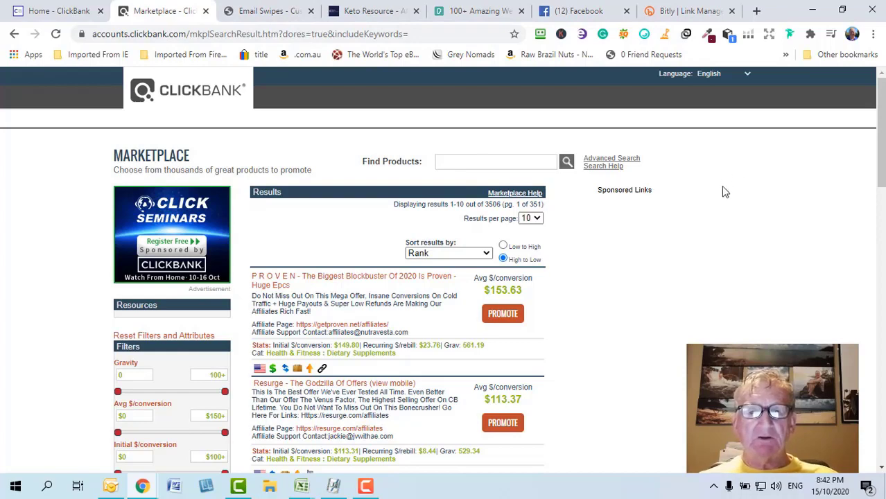
{"action": "left_click", "coordinate": [756, 10]}
{"action": "left_click", "coordinate": [447, 32]}
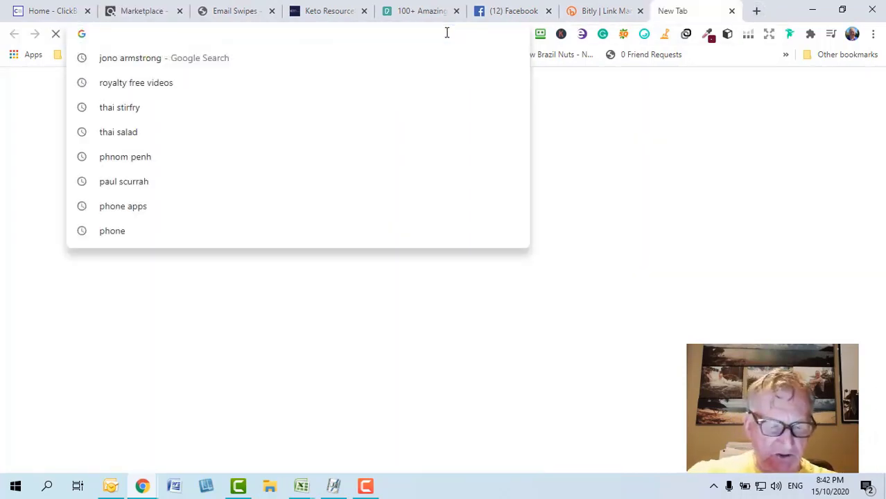
{"action": "type", "text": "ww.y"}
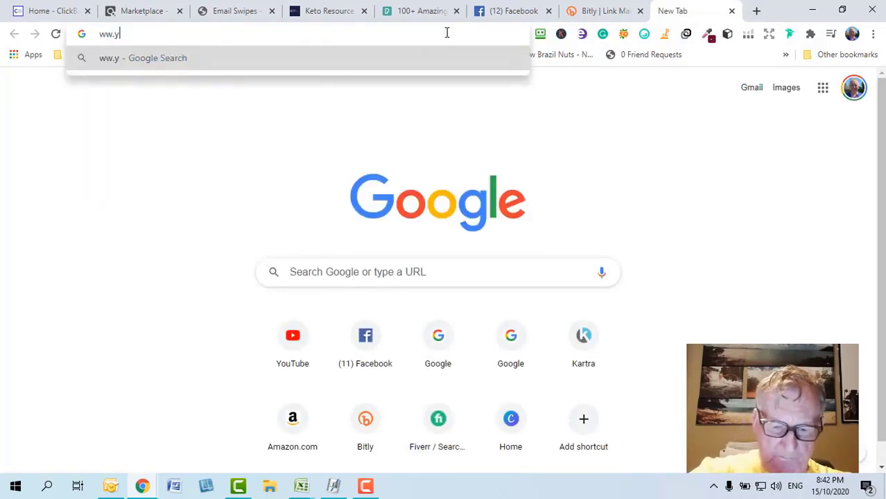
{"action": "type", "text": "otube"}
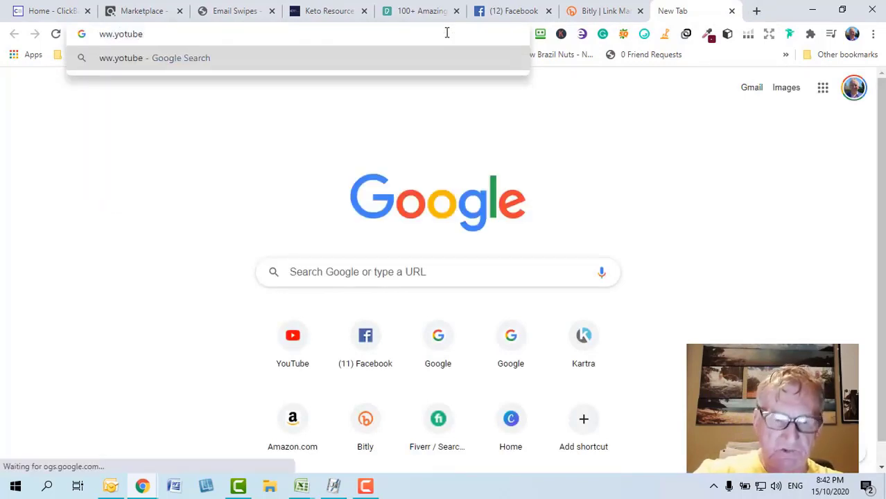
{"action": "key", "text": "BackSpace"}
{"action": "key", "text": "BackSpace"}
{"action": "key", "text": "BackSpace"}
{"action": "key", "text": "BackSpace"}
{"action": "key", "text": "BackSpace"}
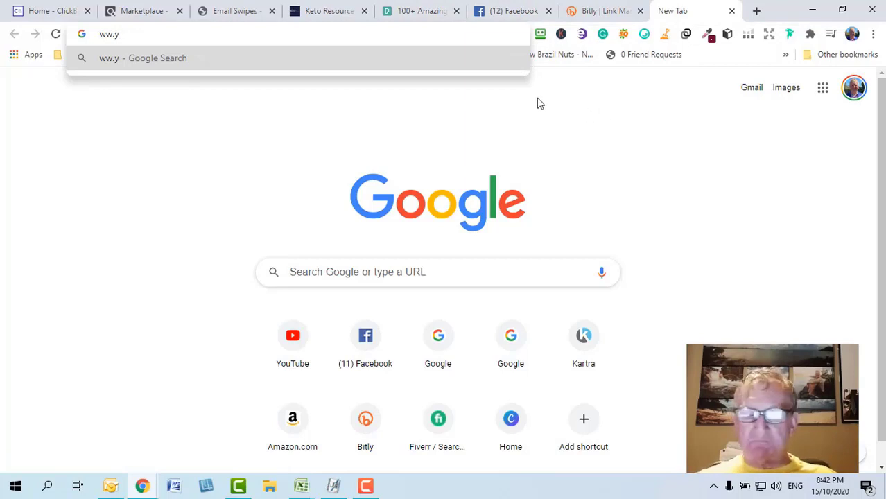
Step: Switch to Pexels and look through the weight loss video results for usable promotional footage
{"action": "left_click", "coordinate": [422, 14]}
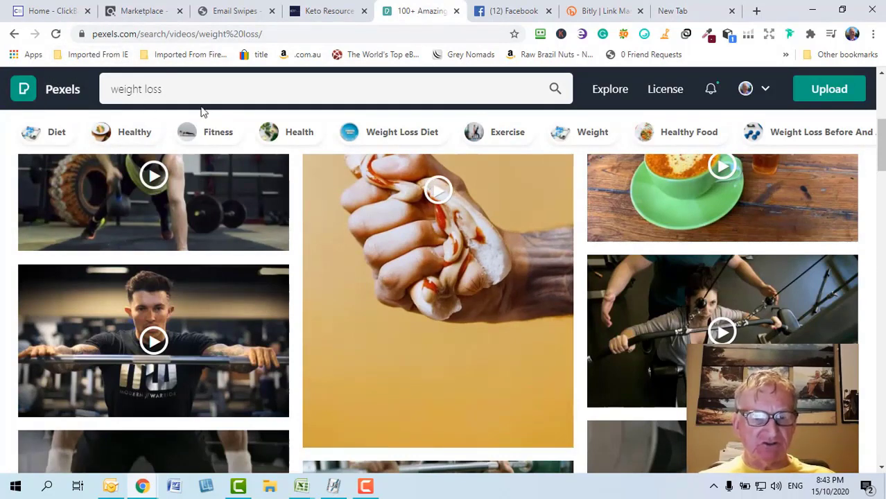
{"action": "mouse_move", "coordinate": [587, 254]}
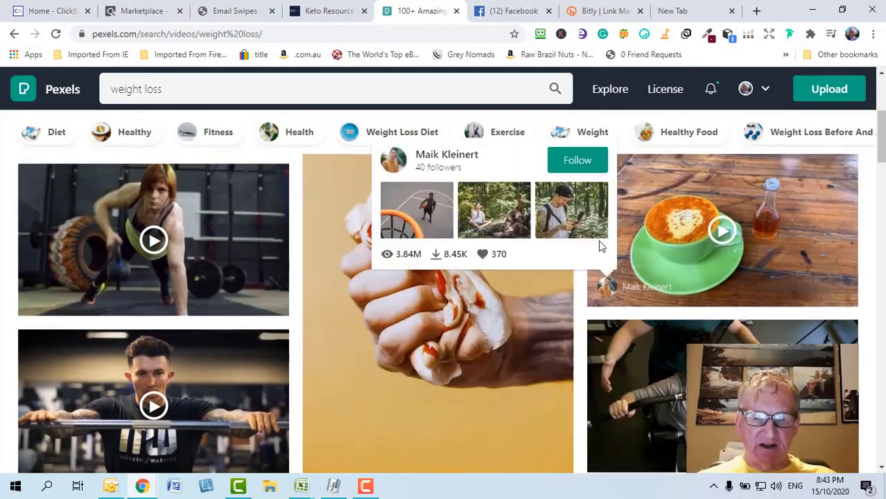
{"action": "scroll", "coordinate": [601, 246], "scroll_direction": "up", "scroll_amount": 1}
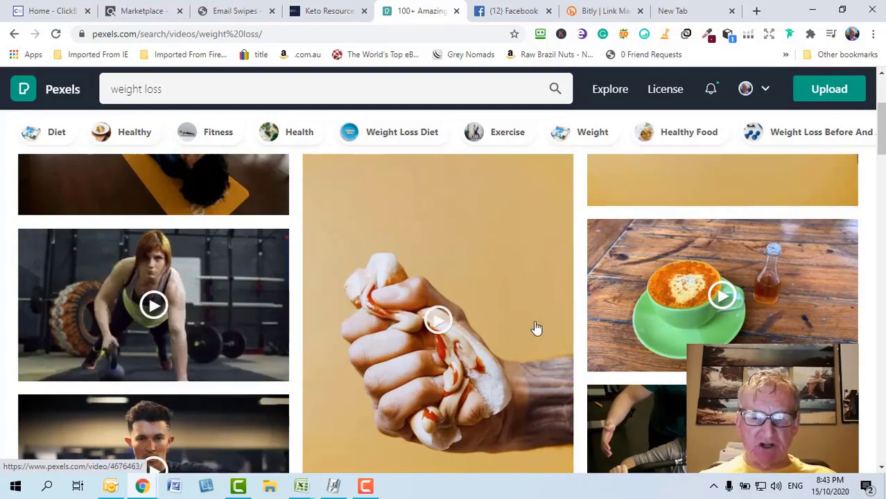
{"action": "scroll", "coordinate": [683, 307], "scroll_direction": "down", "scroll_amount": 5}
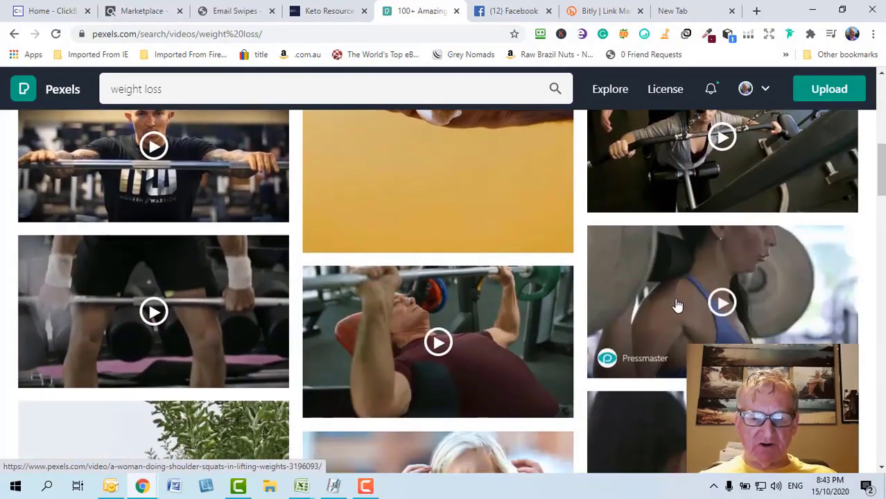
{"action": "scroll", "coordinate": [566, 327], "scroll_direction": "down", "scroll_amount": 4}
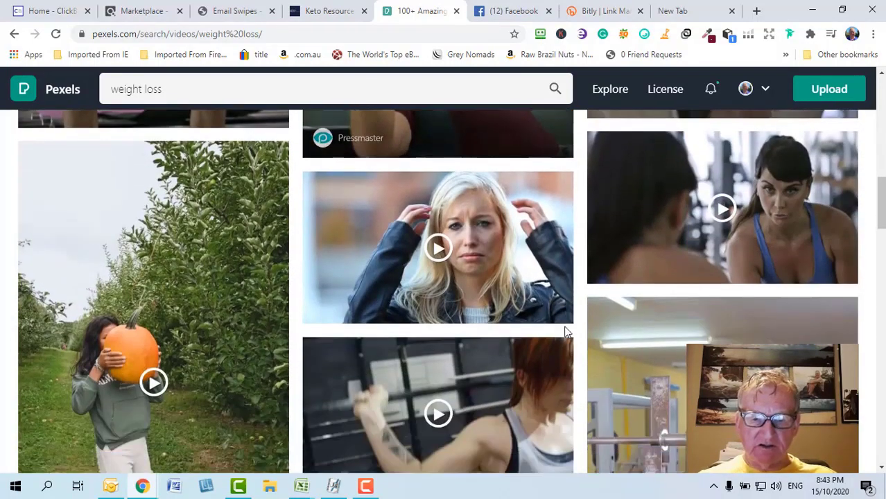
{"action": "scroll", "coordinate": [564, 326], "scroll_direction": "down", "scroll_amount": 4}
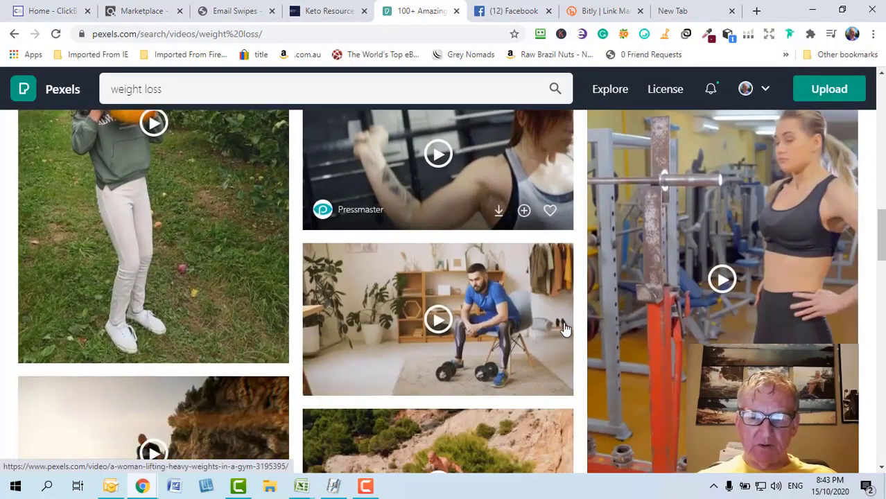
{"action": "scroll", "coordinate": [653, 317], "scroll_direction": "down", "scroll_amount": 2}
{"action": "scroll", "coordinate": [652, 315], "scroll_direction": "up", "scroll_amount": 2}
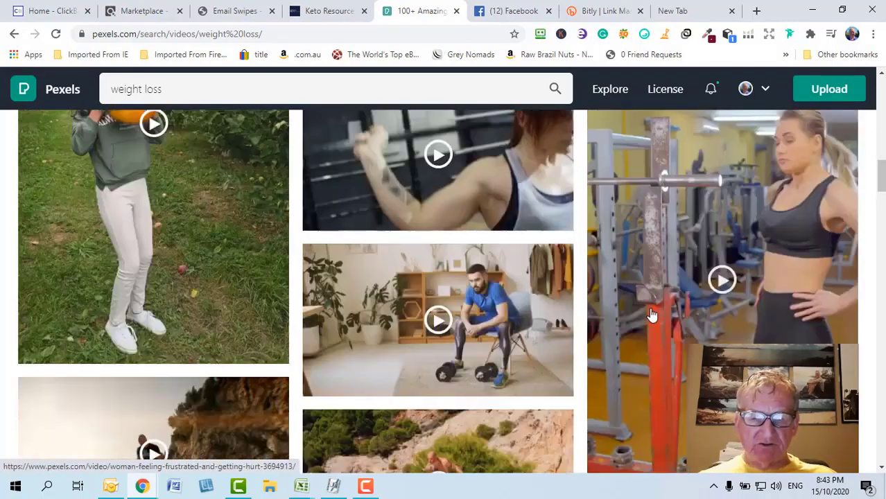
{"action": "scroll", "coordinate": [652, 316], "scroll_direction": "up", "scroll_amount": 8}
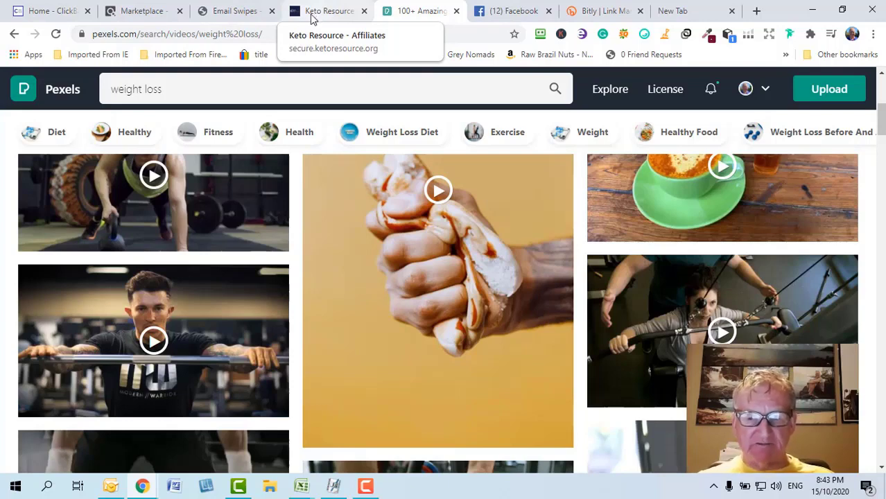
Step: Open the video of the red-haired woman lifting a kettlebell in a push-up position and preview it
{"action": "mouse_move", "coordinate": [428, 192]}
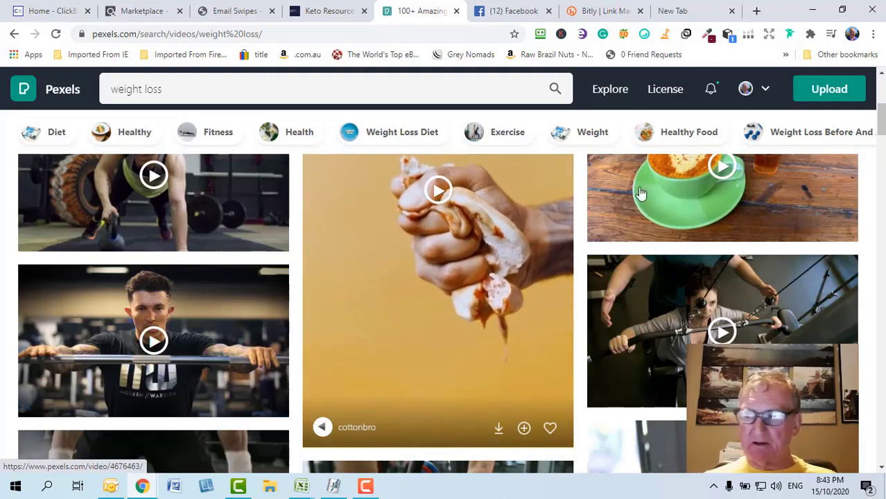
{"action": "scroll", "coordinate": [154, 305], "scroll_direction": "up", "scroll_amount": 2}
{"action": "left_click", "coordinate": [154, 305]}
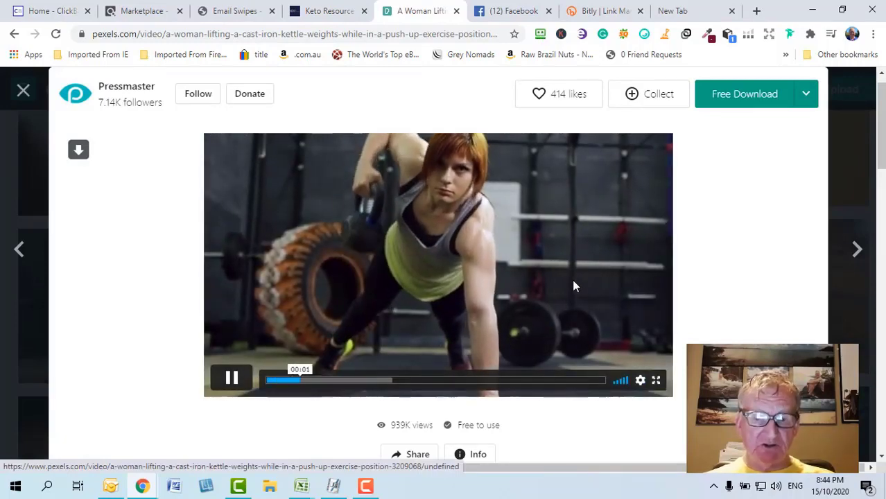
{"action": "scroll", "coordinate": [440, 322], "scroll_direction": "down", "scroll_amount": 1}
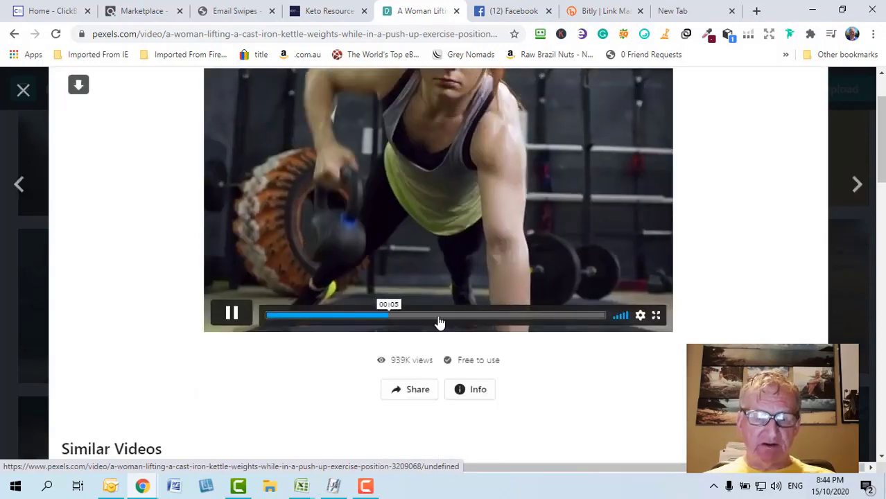